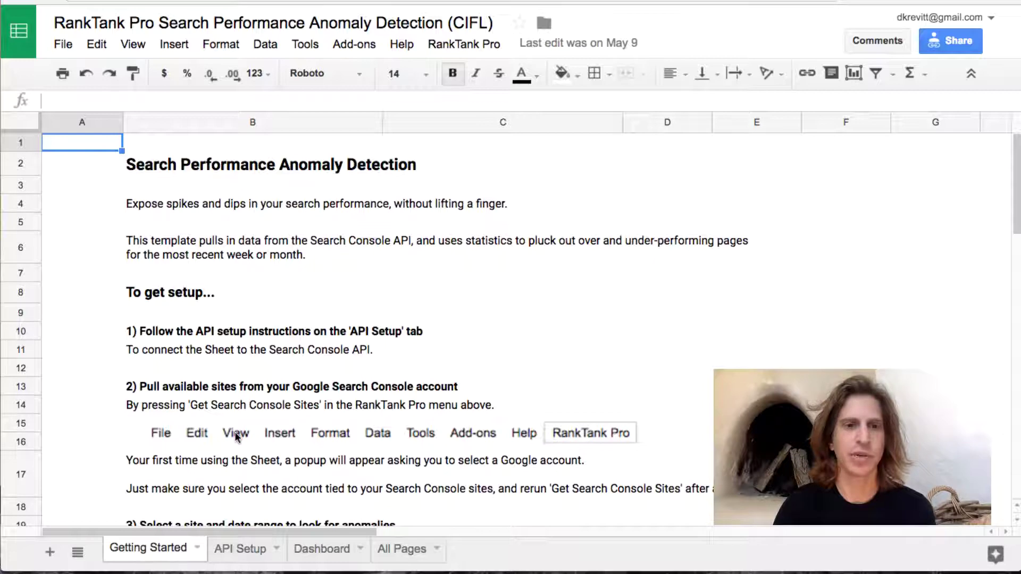
# - Review the setup instructions on the Getting Started sheet and glance at the API Setup sheet
pyautogui.scroll(-2, 237, 437)
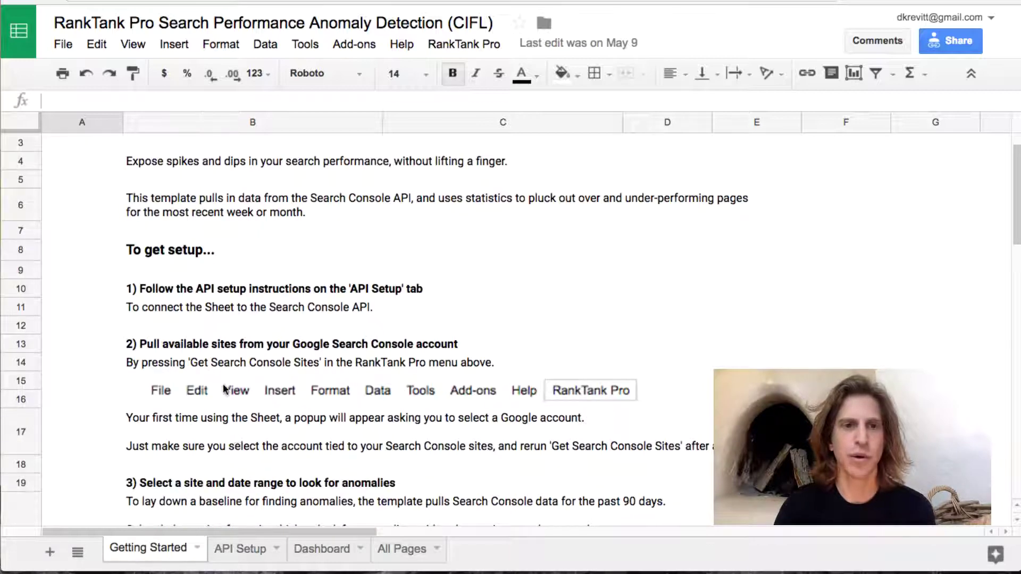
pyautogui.scroll(1, 223, 390)
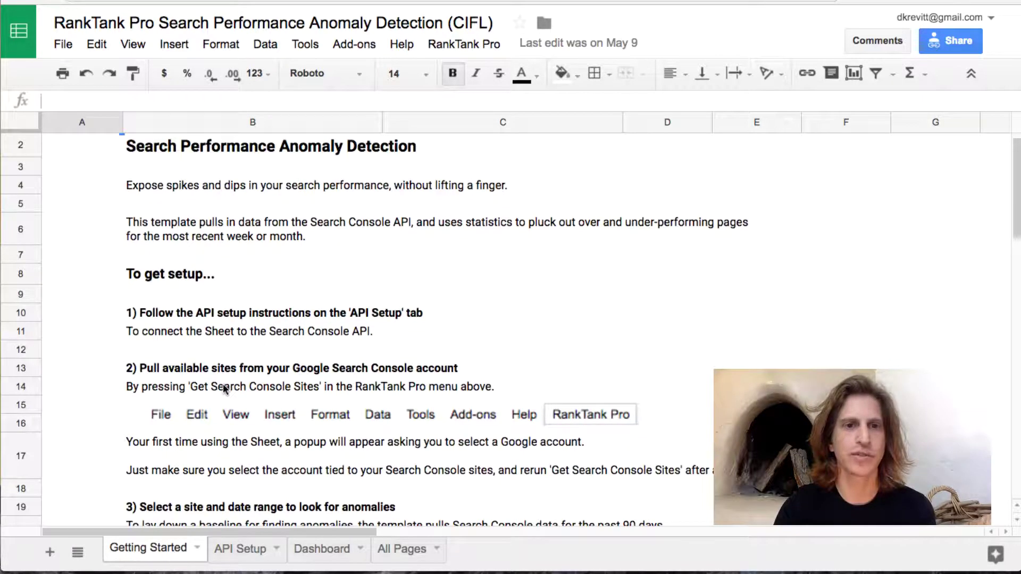
pyautogui.click(261, 561)
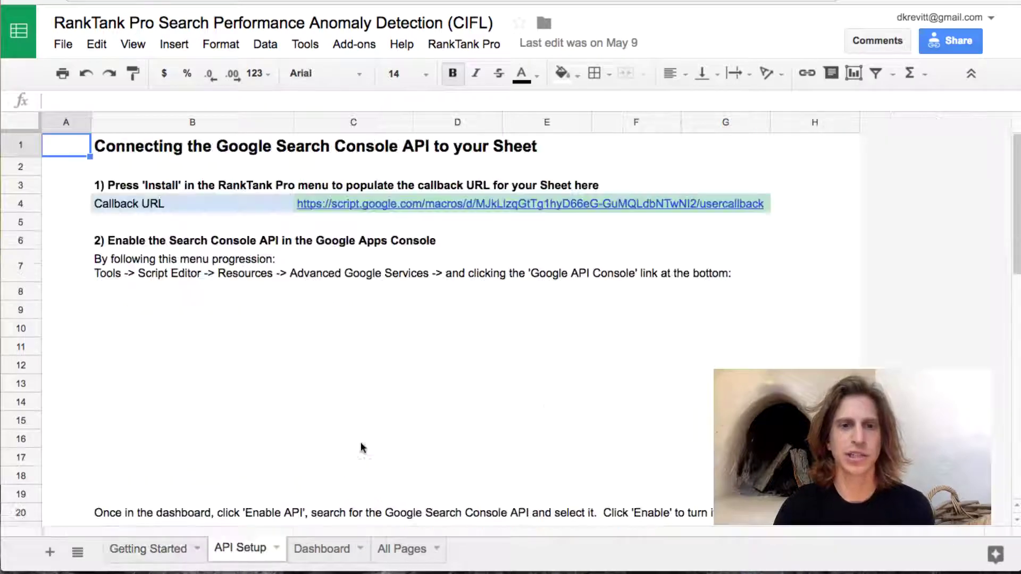
pyautogui.click(173, 549)
pyautogui.scroll(-1, 301, 409)
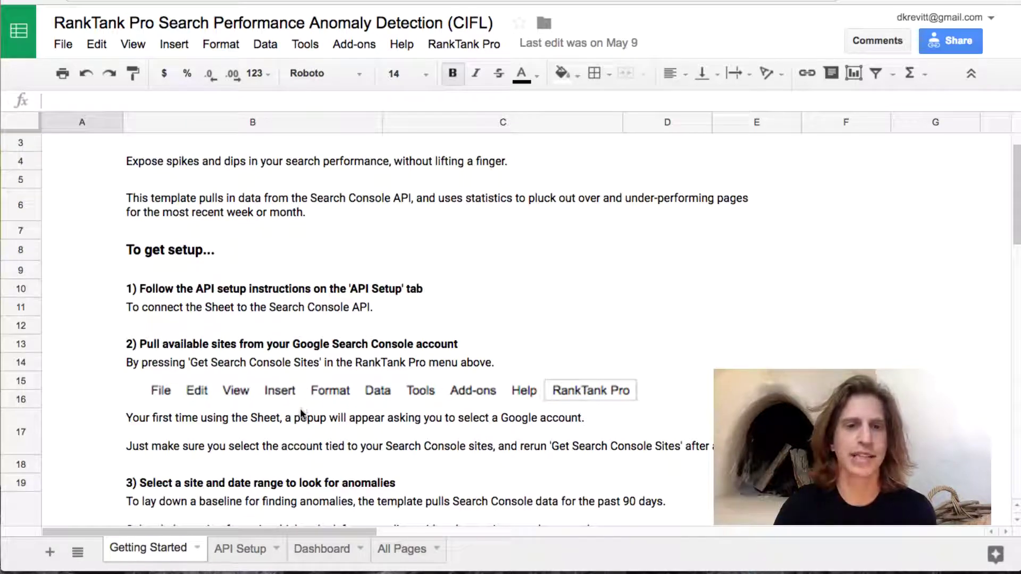
pyautogui.scroll(-4, 301, 413)
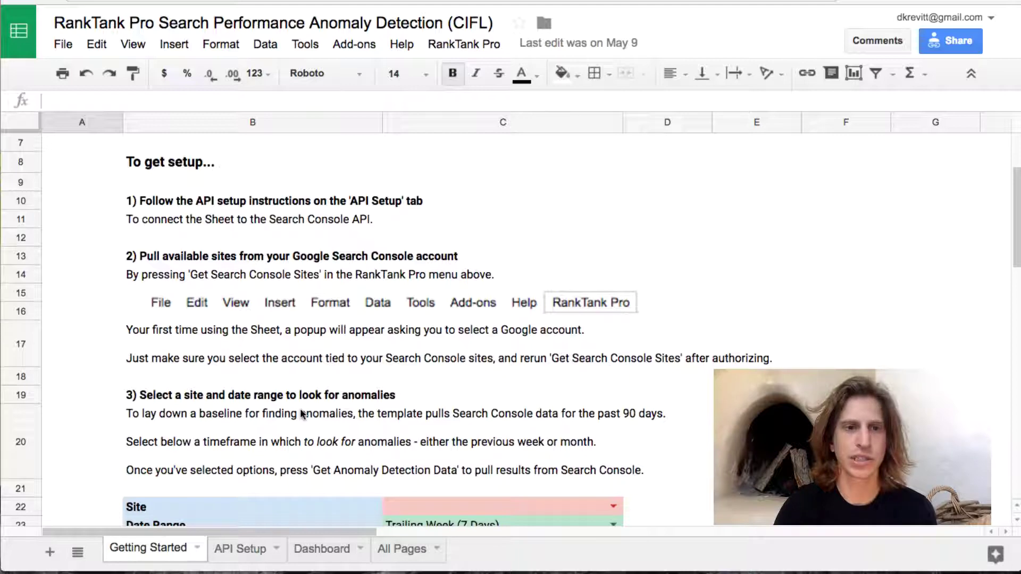
pyautogui.scroll(-2, 300, 408)
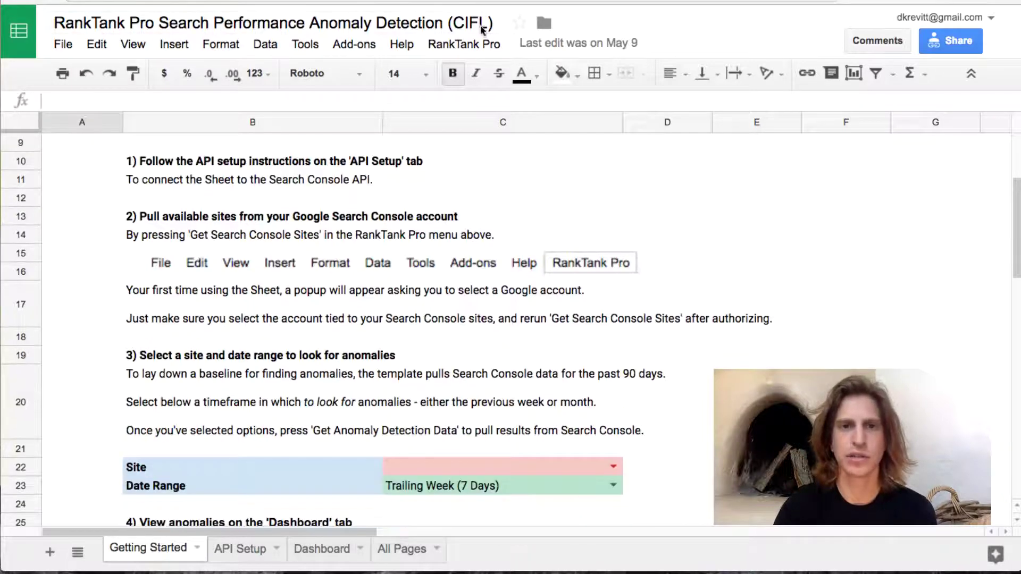
pyautogui.click(470, 46)
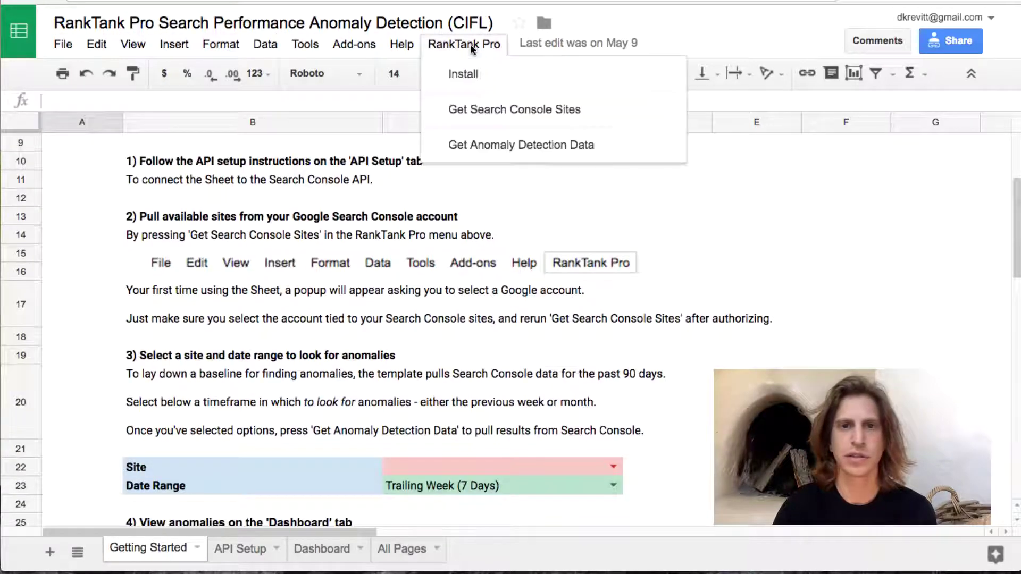
pyautogui.click(485, 113)
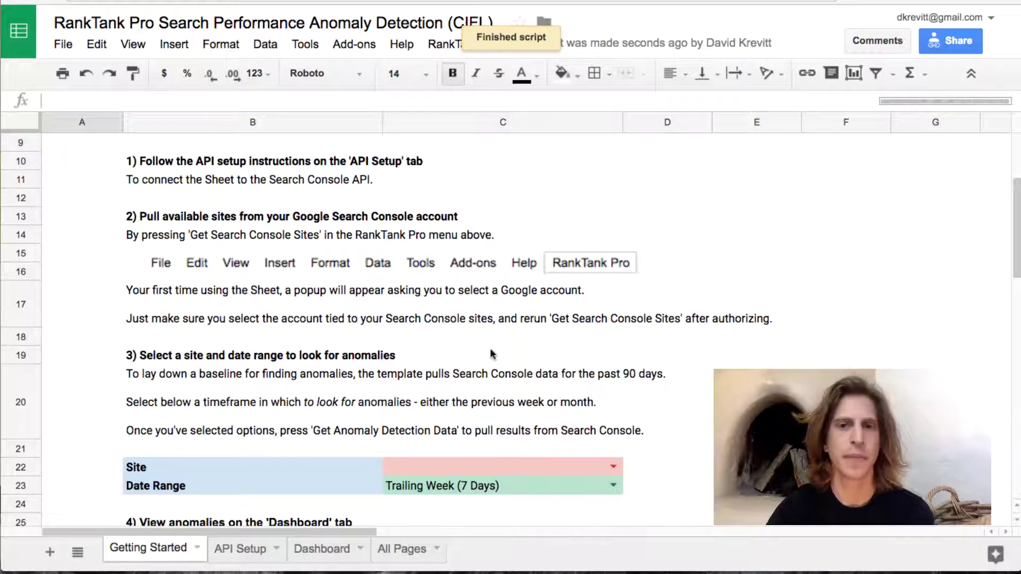
pyautogui.click(613, 466)
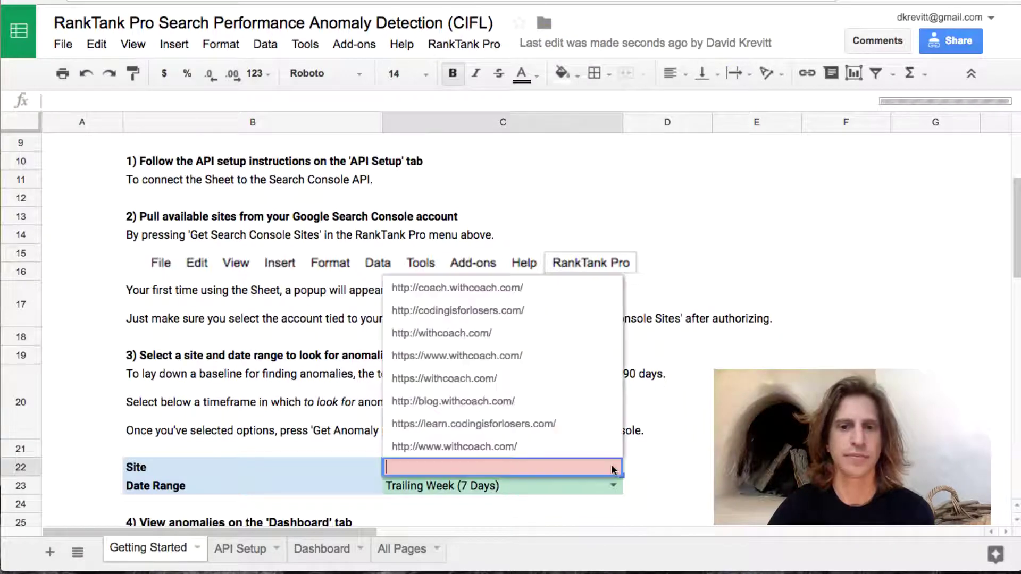
pyautogui.click(518, 312)
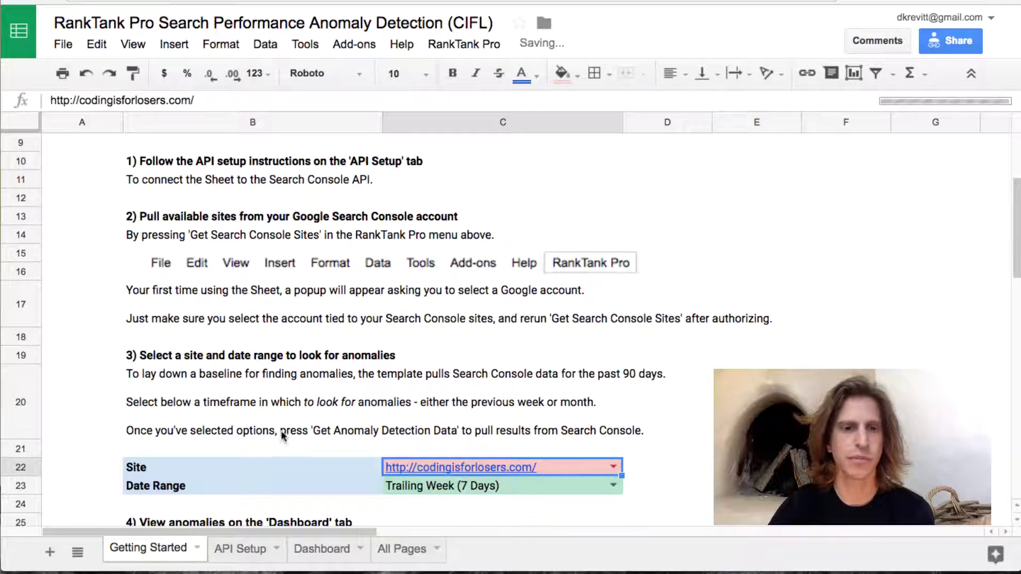
# - Enlarge the page to 150% and choose Trailing Week (7 Days) as the Date Range
pyautogui.click(182, 413)
pyautogui.hotkey('ctrl', '+')
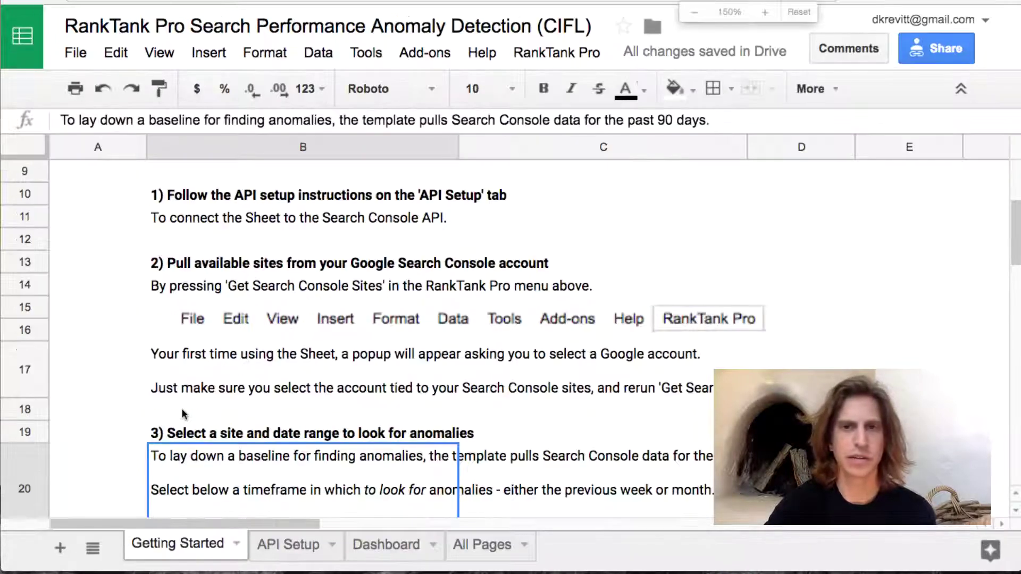
pyautogui.scroll(-3, 202, 412)
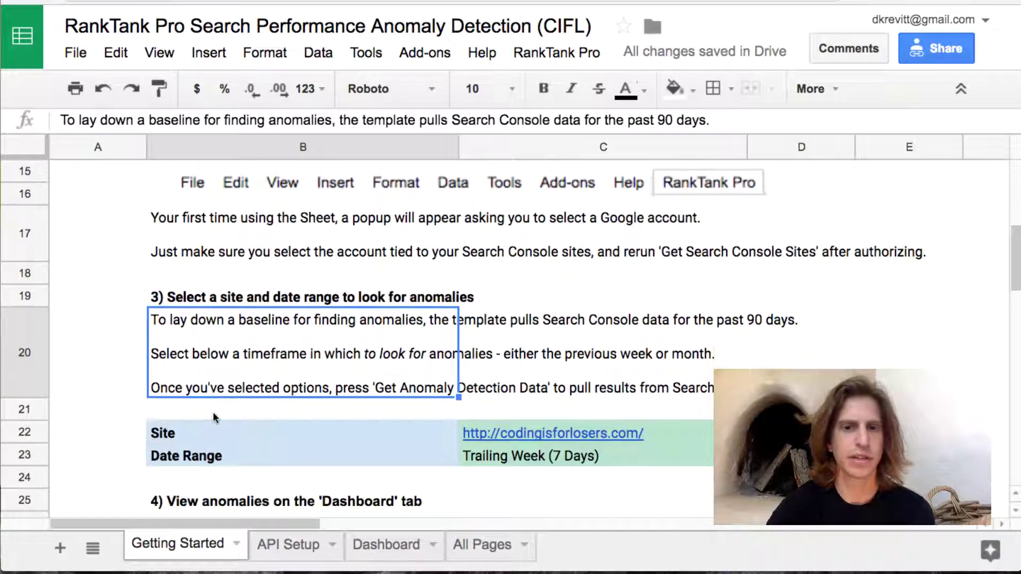
pyautogui.scroll(-1, 213, 416)
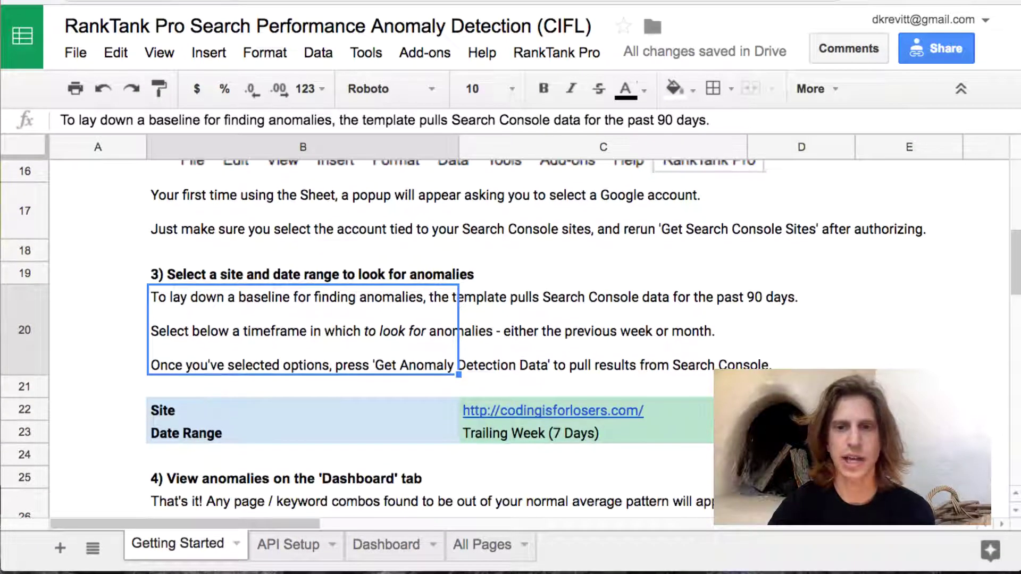
pyautogui.scroll(-1, 510, 338)
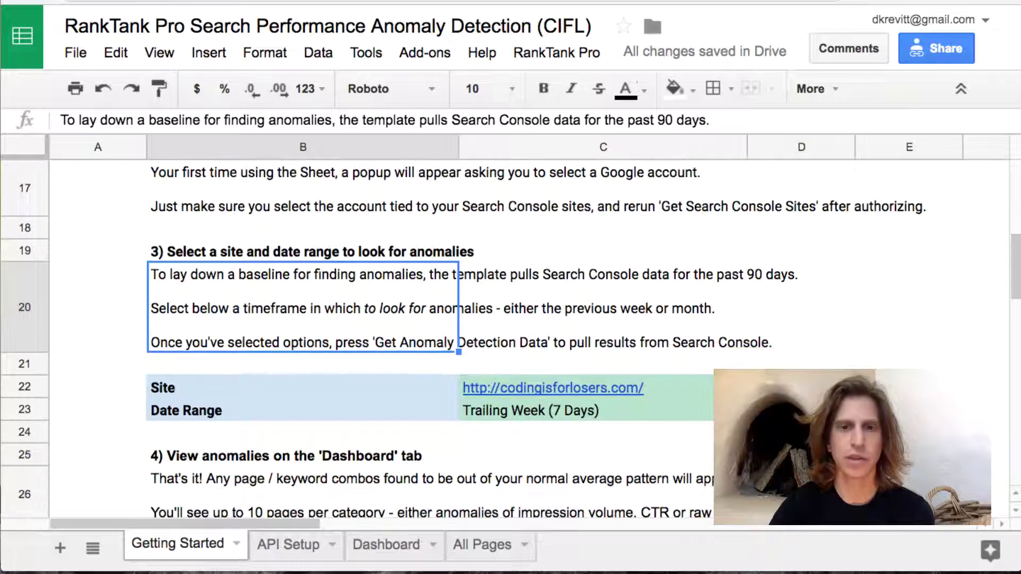
pyautogui.doubleClick(732, 411)
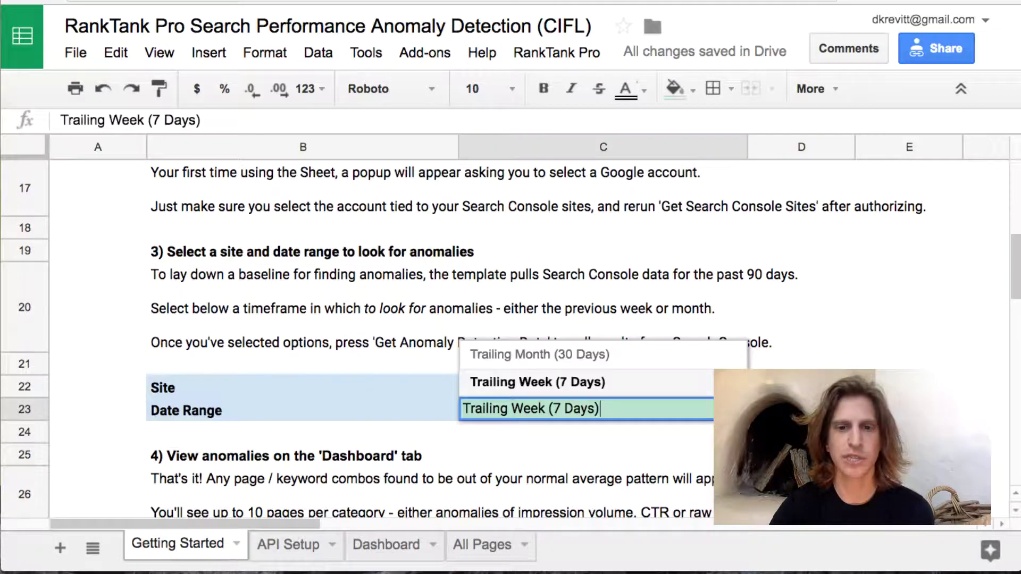
pyautogui.click(712, 387)
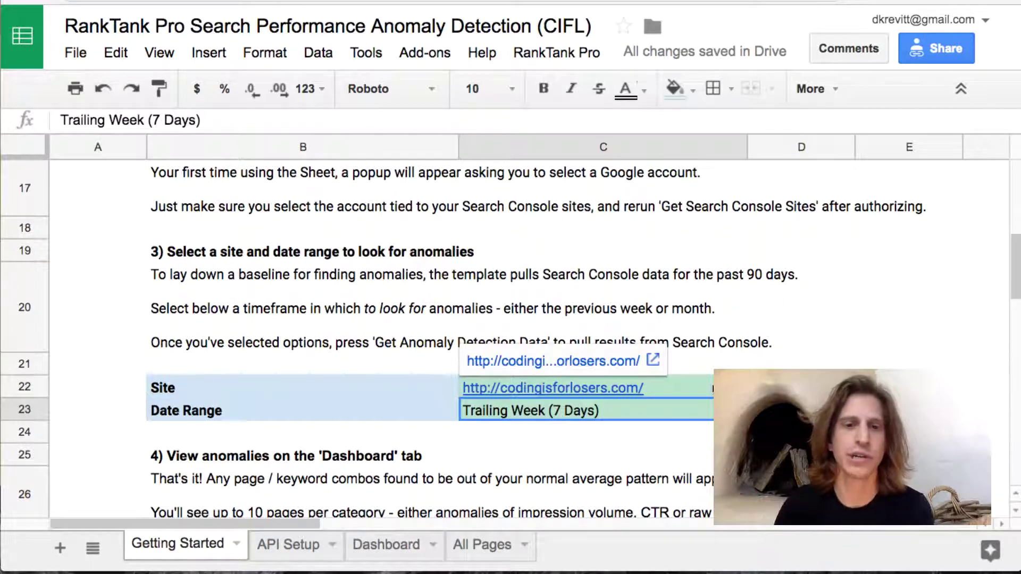
# - Run Get Anomaly Detection Data to pull the Search Console results for the chosen site and date range
pyautogui.scroll(-3, 697, 429)
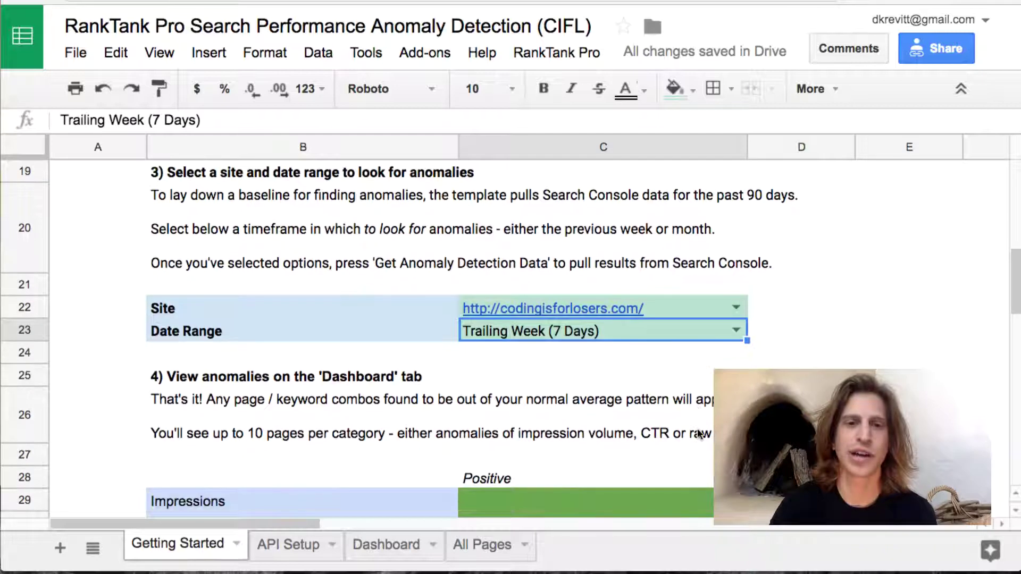
pyautogui.scroll(-1, 697, 434)
pyautogui.scroll(1, 600, 350)
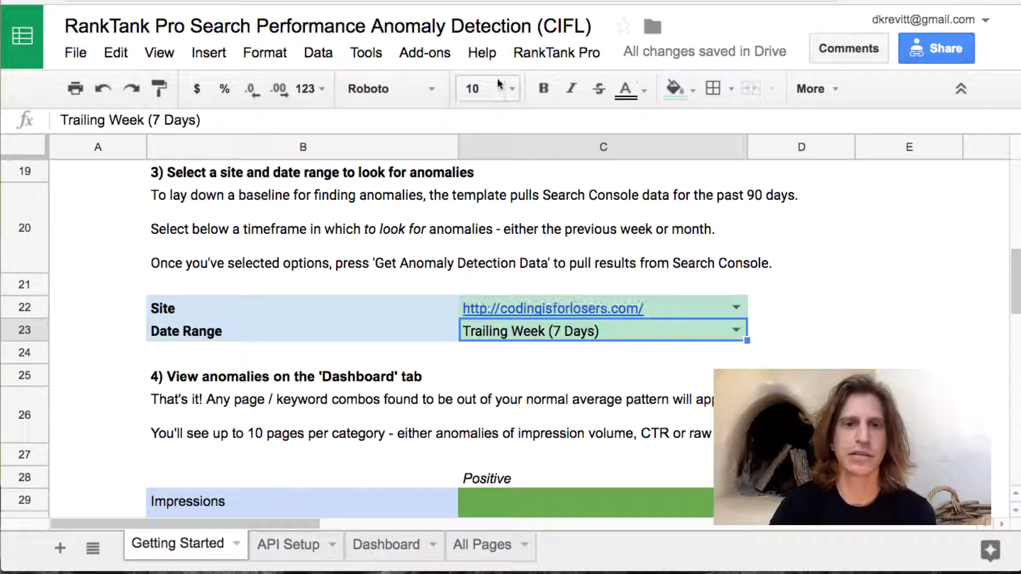
pyautogui.click(543, 56)
pyautogui.click(592, 176)
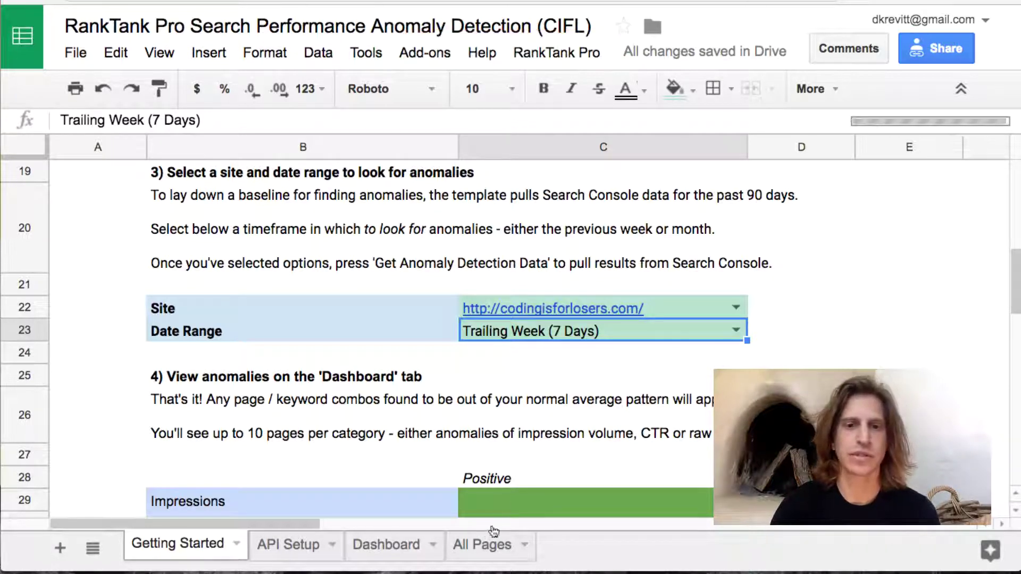
# - Open the All Pages sheet and inspect the query formula in cell A1 without changing it
pyautogui.click(485, 544)
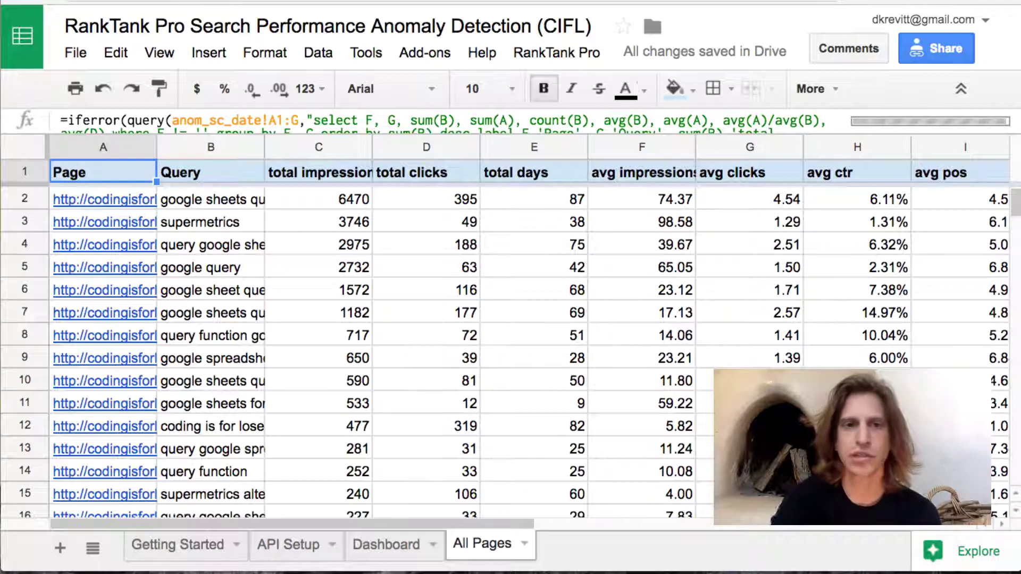
pyautogui.press('Down')
pyautogui.press('Down')
pyautogui.press('Up')
pyautogui.press('Up')
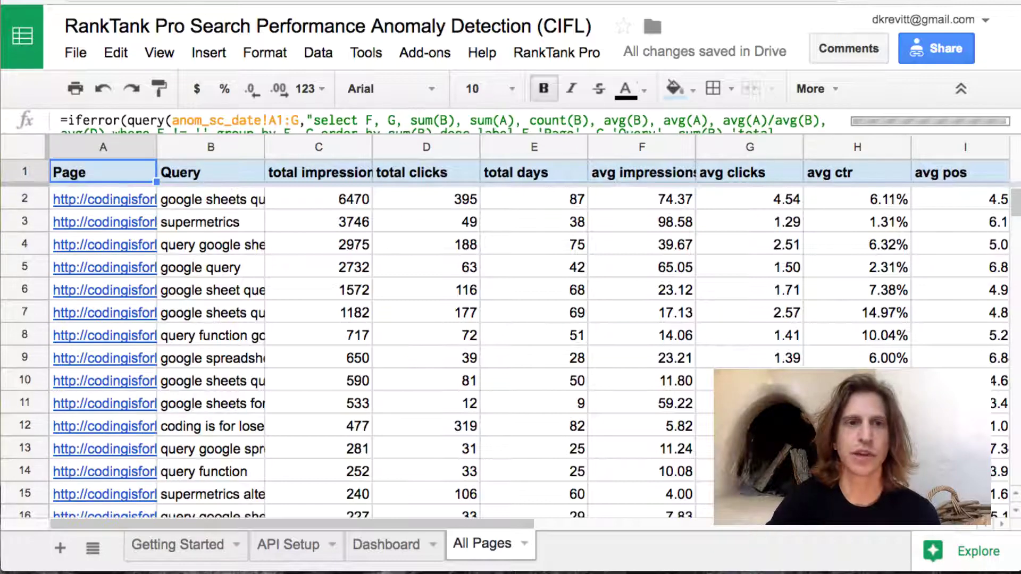
pyautogui.press('Return')
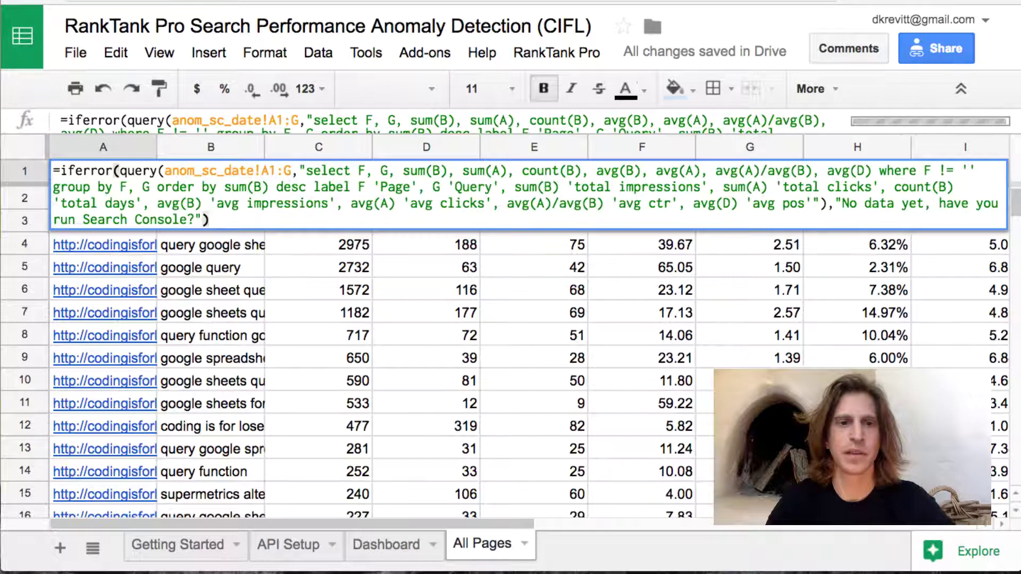
pyautogui.press('Escape')
# - Look over the headers for total impressions, clicks and days, ending on the first page URL in A2
pyautogui.press('Right')
pyautogui.press('Right')
pyautogui.press('Right')
pyautogui.press('Right')
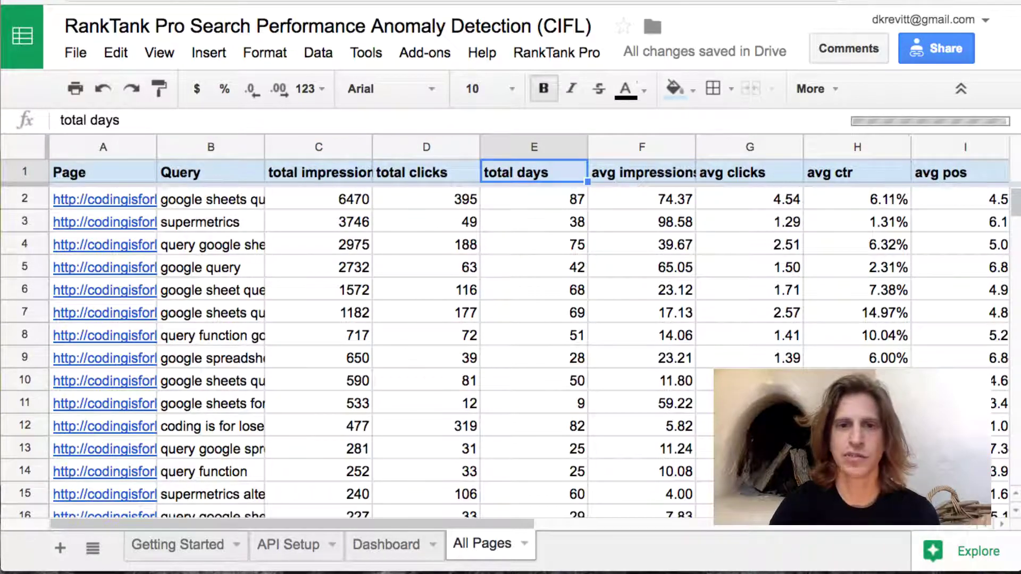
pyautogui.click(427, 172)
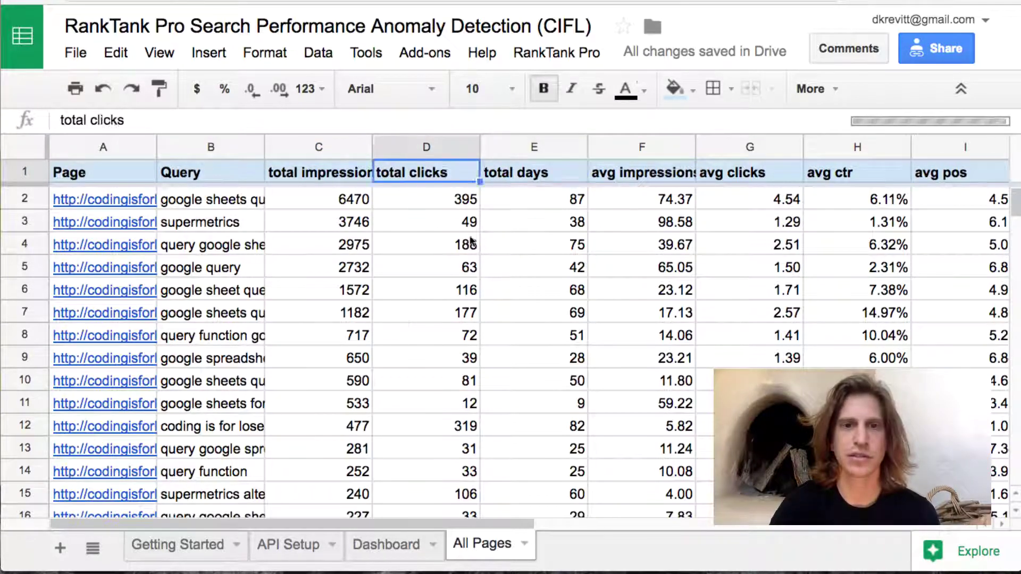
pyautogui.click(427, 245)
pyautogui.click(211, 245)
pyautogui.click(103, 221)
pyautogui.click(103, 199)
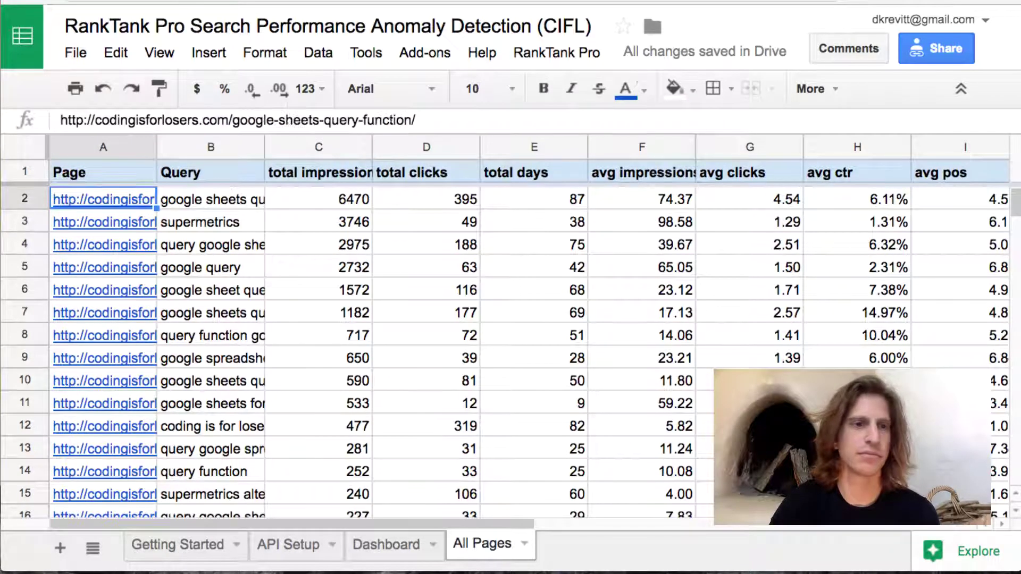
# - Examine row 2 from its page and query through the totals and averages to the avg pos column
pyautogui.click(211, 199)
pyautogui.click(103, 199)
pyautogui.click(211, 199)
pyautogui.press('Right')
pyautogui.press('Right')
pyautogui.press('Right')
pyautogui.press('Right')
pyautogui.press('Right')
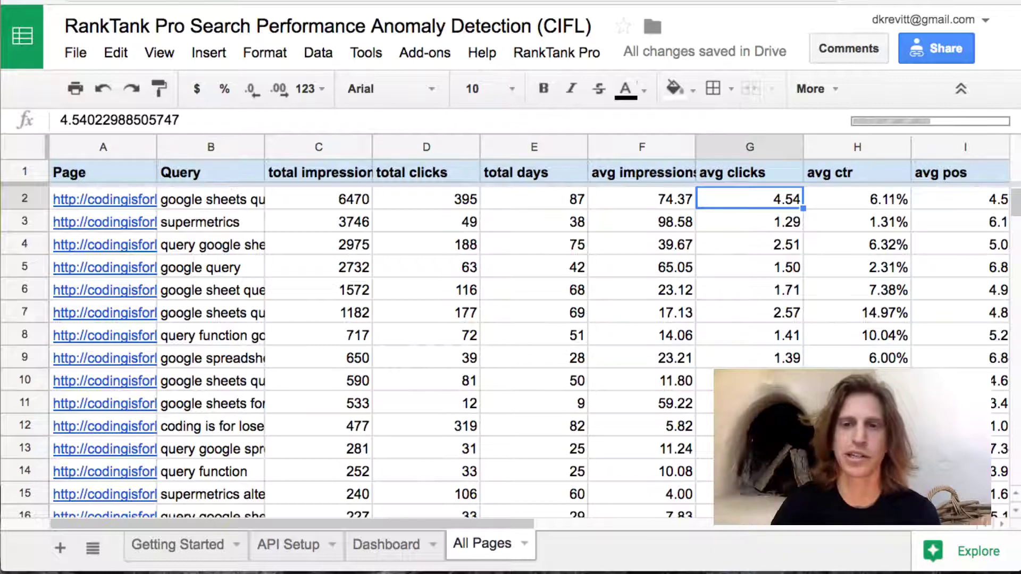
pyautogui.press('Right')
pyautogui.press('Right')
pyautogui.press('Up')
pyautogui.press('Down')
# - Go back to the start of row 2 and trace its baseline metrics again up to the current impressions cell
pyautogui.press('Left')
pyautogui.press('Left')
pyautogui.press('Left')
pyautogui.press('Left')
pyautogui.press('Left')
pyautogui.press('Left')
pyautogui.press('Left')
pyautogui.press('Left')
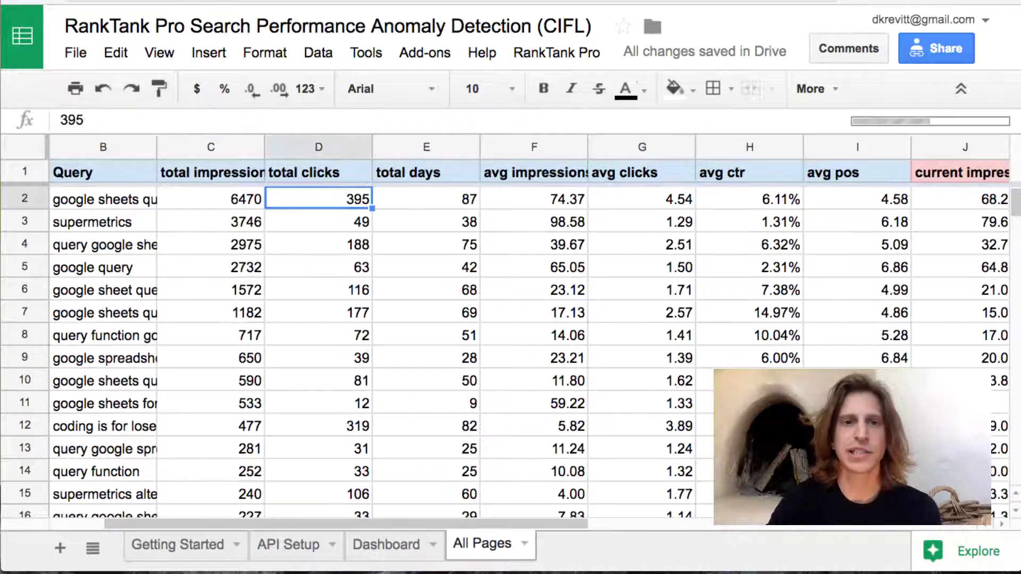
pyautogui.press('Up')
pyautogui.press('Down')
pyautogui.press('Right')
pyautogui.press('Right')
pyautogui.press('Right')
pyautogui.press('Right')
pyautogui.press('Right')
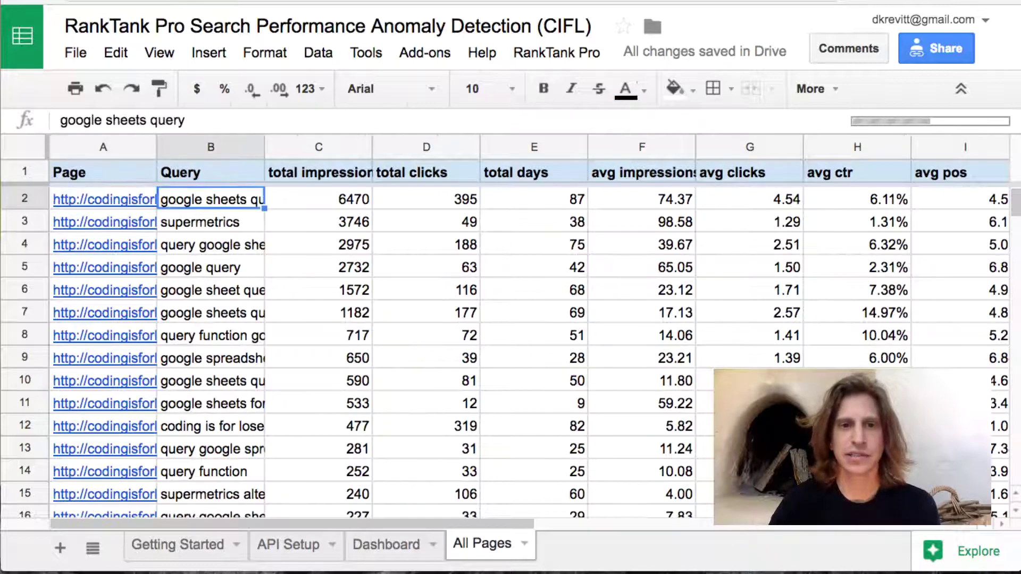
pyautogui.press('Right')
pyautogui.press('Right')
pyautogui.press('Right')
pyautogui.press('Right')
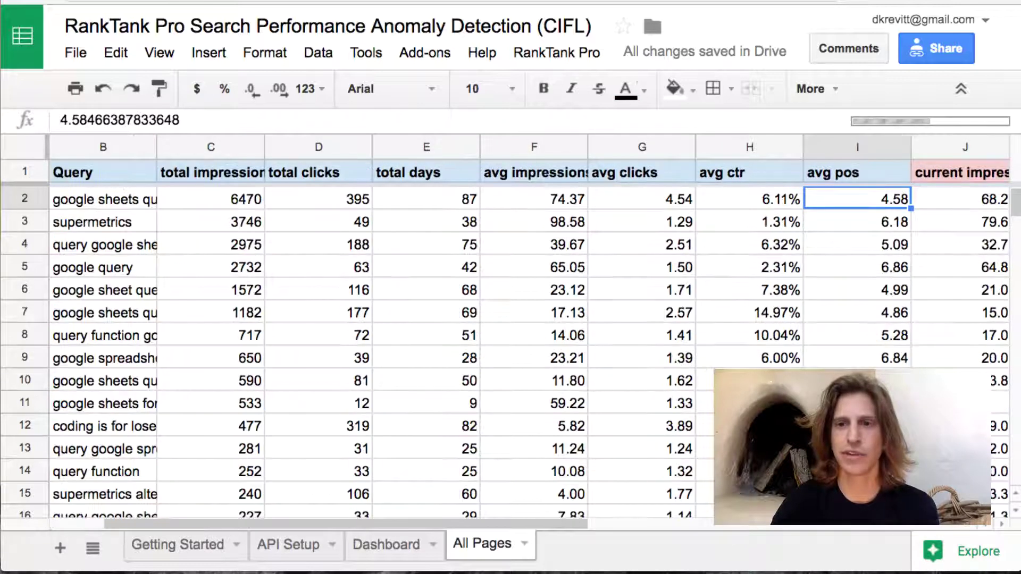
pyautogui.press('Up')
pyautogui.press('Down')
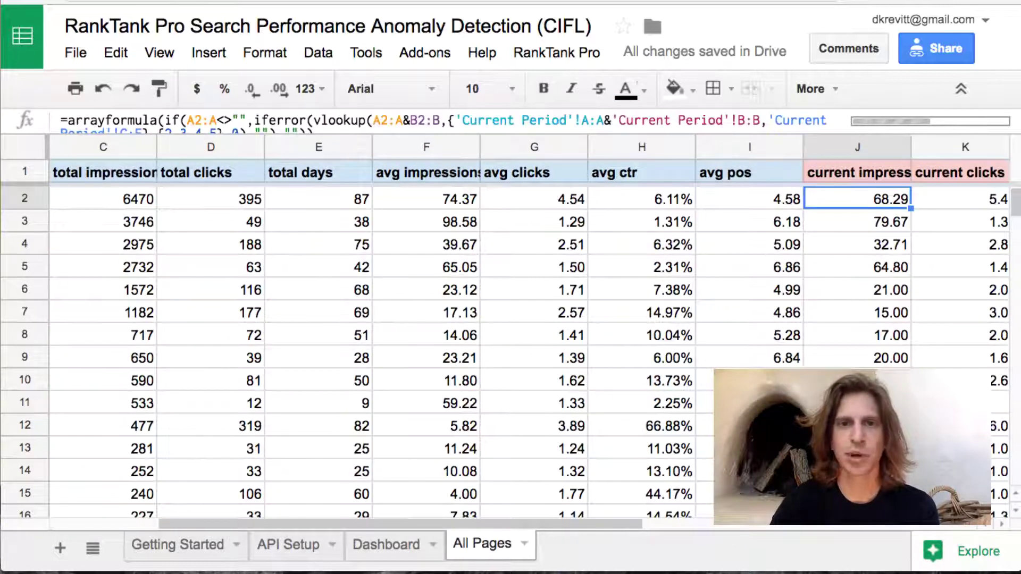
# - Inspect the vlookup array formula in J2 that fills the current impressions column, leaving it as it is
pyautogui.press('Right')
pyautogui.press('Left')
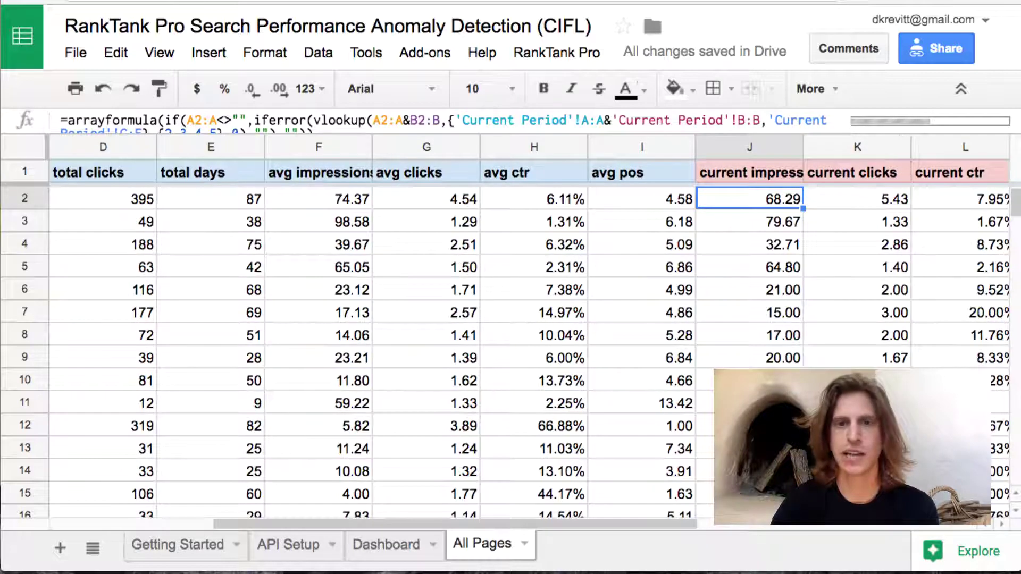
pyautogui.press('Return')
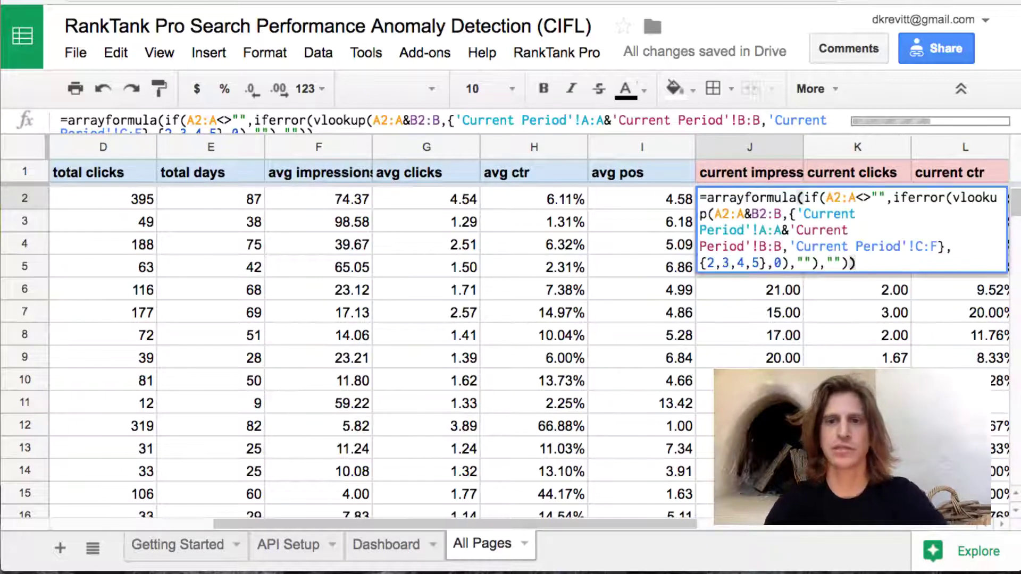
pyautogui.press('Return')
pyautogui.press('Up')
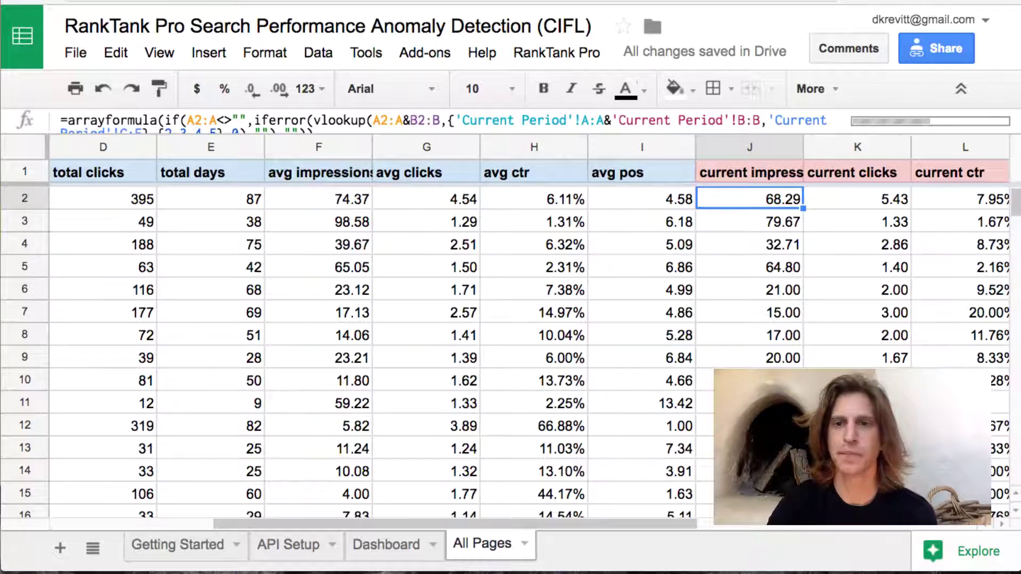
# - Review row 2's current clicks, CTR and position, ending on the % change impressions formula in N2
pyautogui.press('Right')
pyautogui.press('Right')
pyautogui.press('Right')
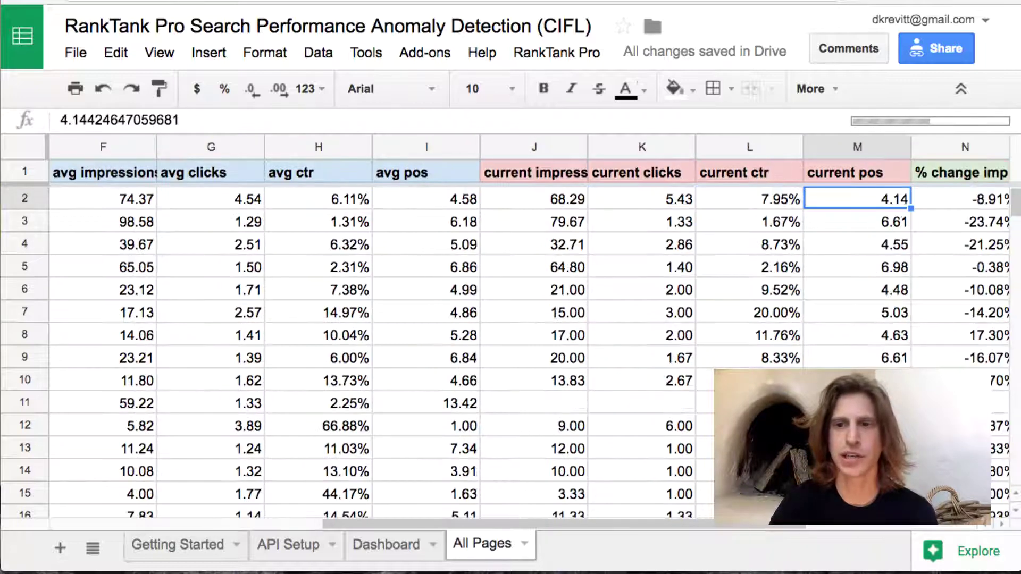
pyautogui.press('Right')
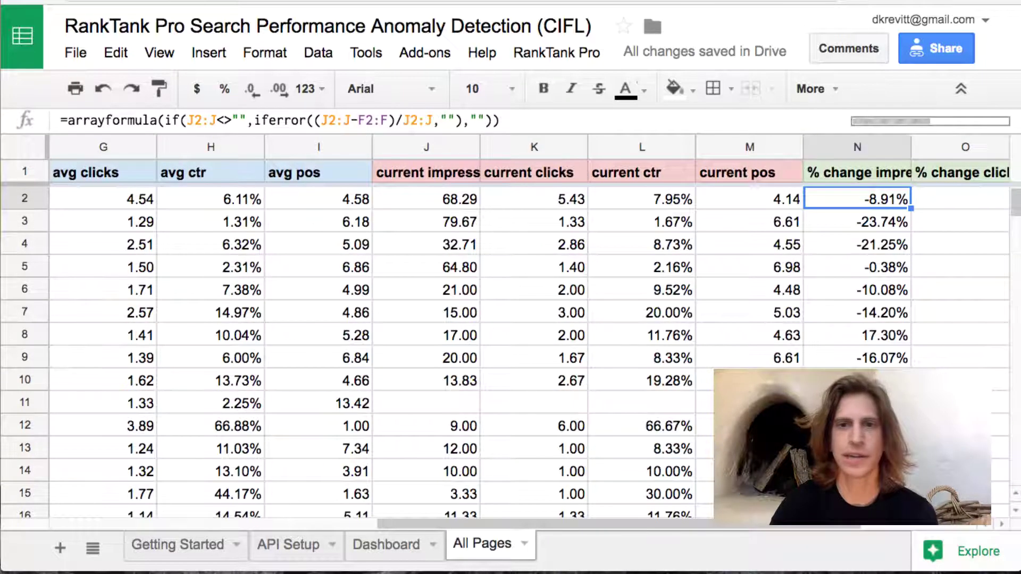
# - Examine row 2's % change formulas from impressions through clicks and CTR to position in Q2
pyautogui.press('Up')
pyautogui.press('Down')
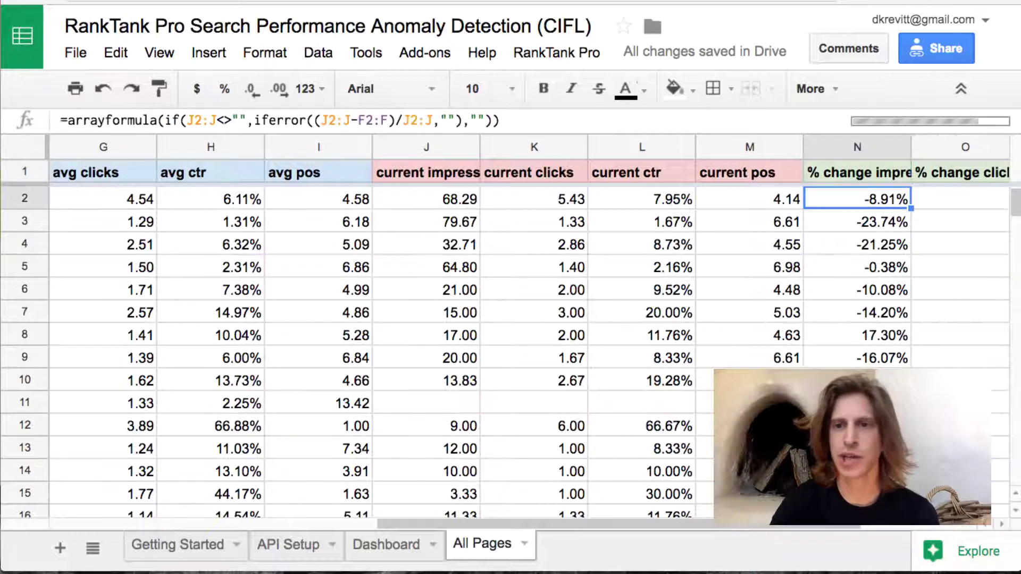
pyautogui.press('Right')
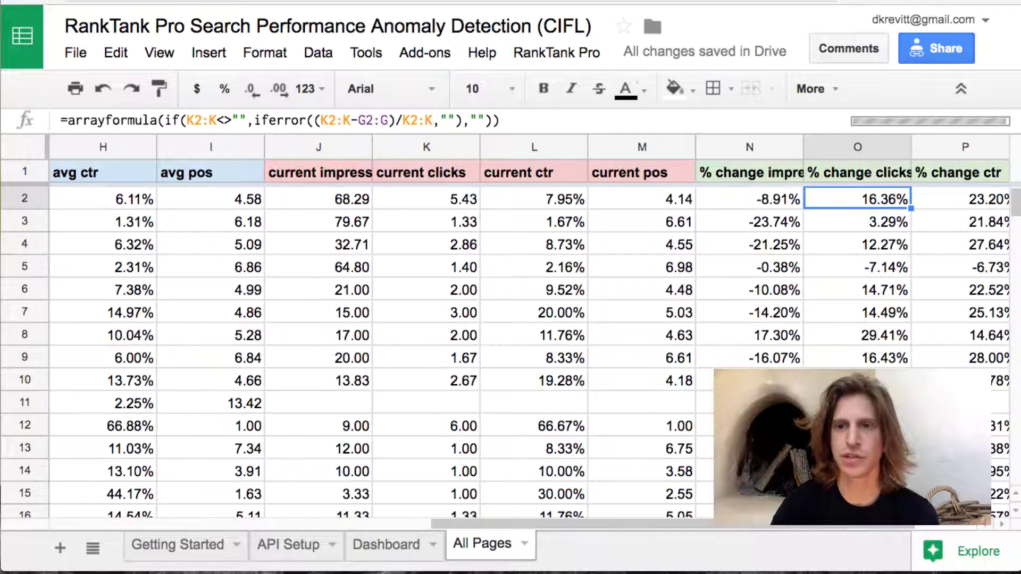
pyautogui.press('Right')
pyautogui.press('Right')
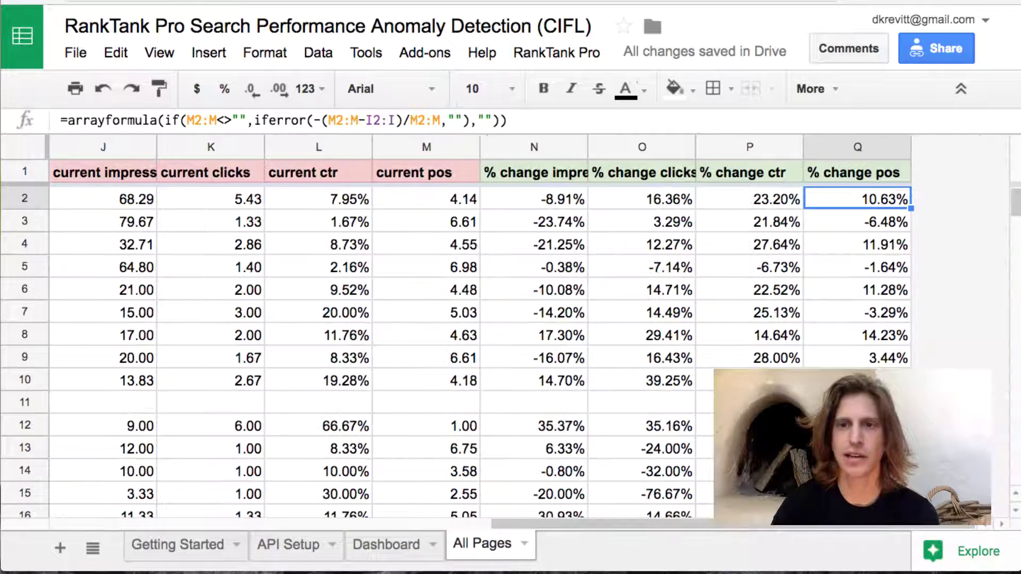
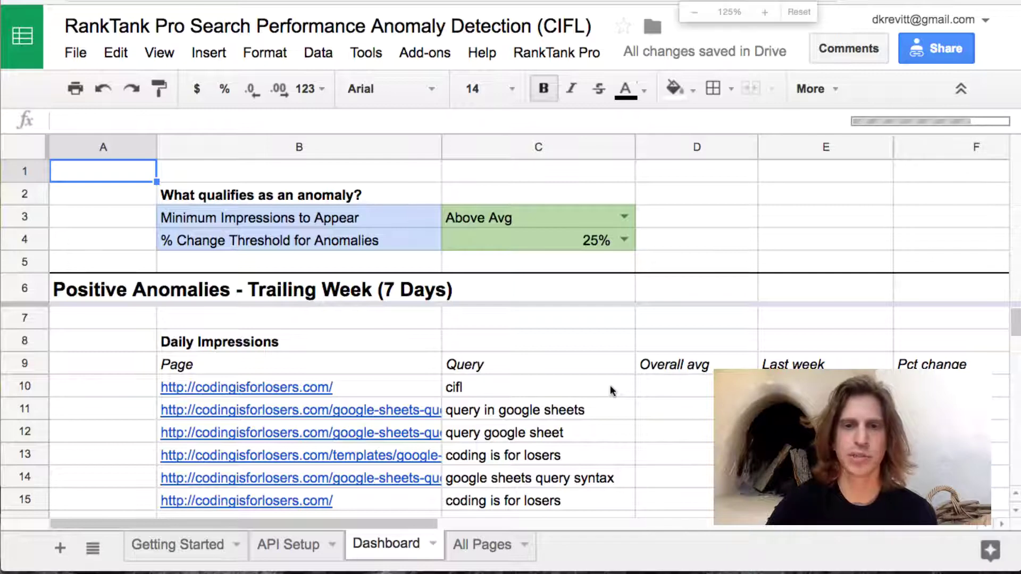
# - On the Dashboard sheet, review the Daily Impressions table under Positive Anomalies at a smaller page zoom
pyautogui.press('super+minus')
pyautogui.press('super+minus')
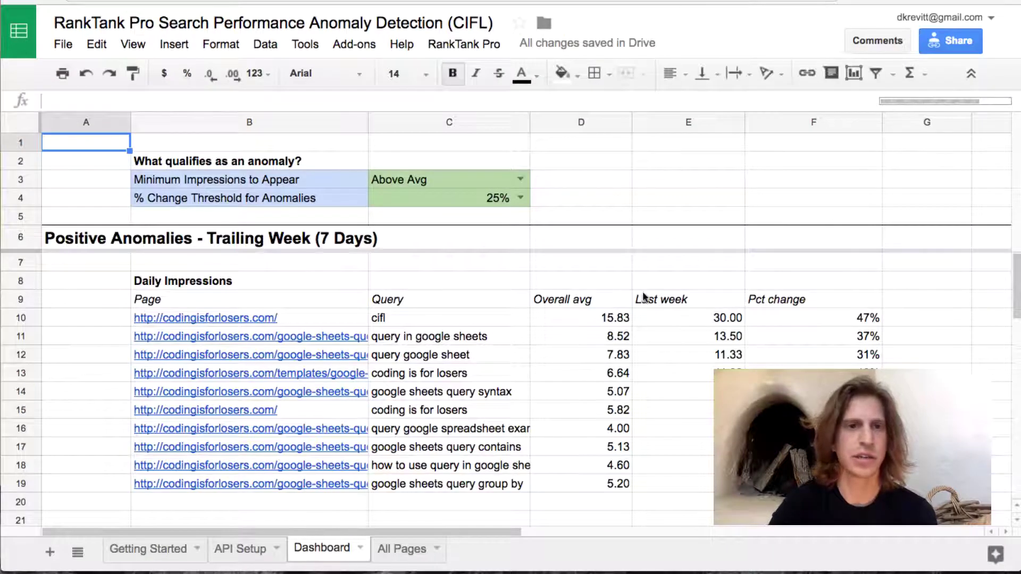
pyautogui.scroll(-1, 567, 347)
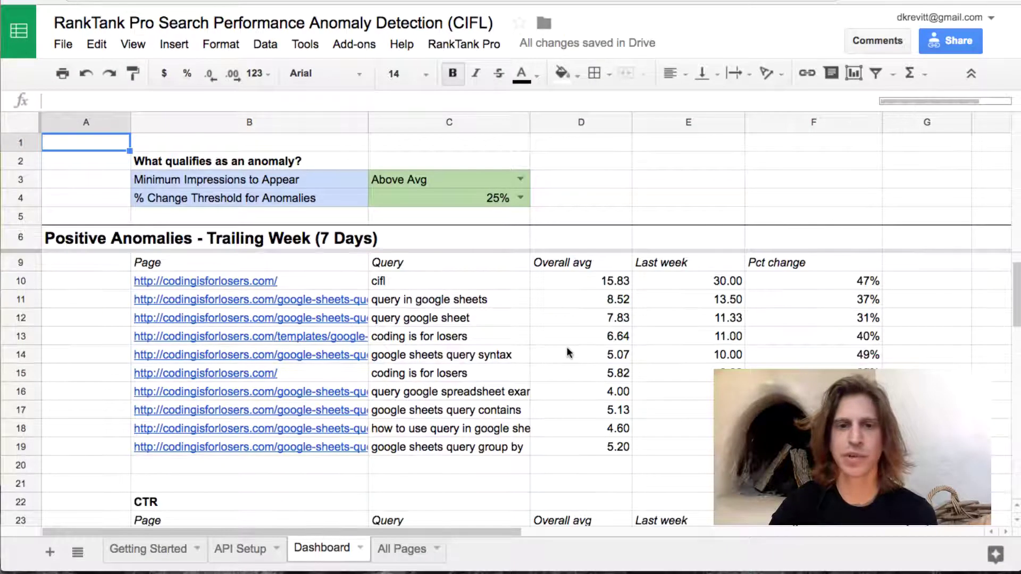
pyautogui.scroll(1, 567, 346)
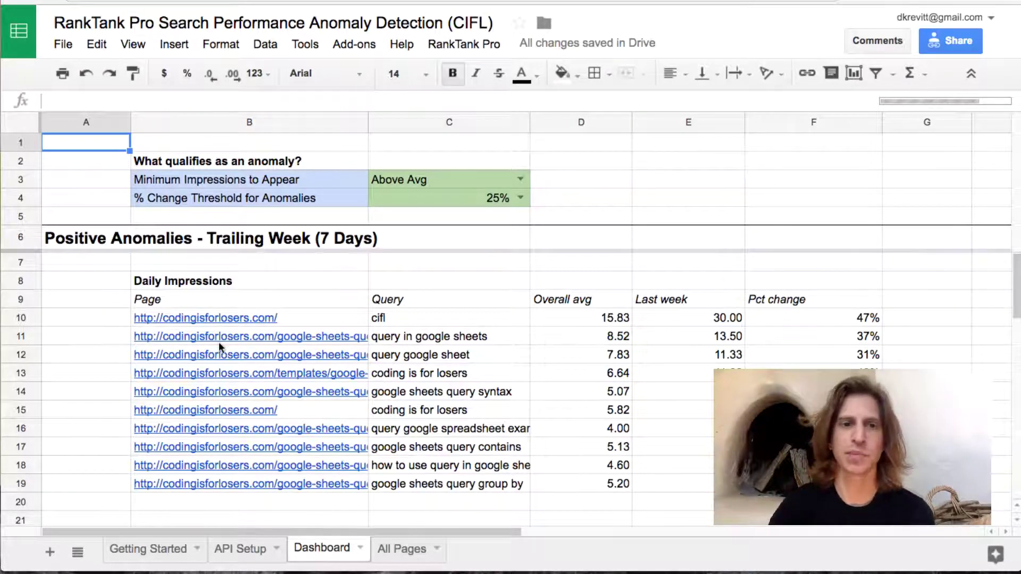
pyautogui.click(224, 283)
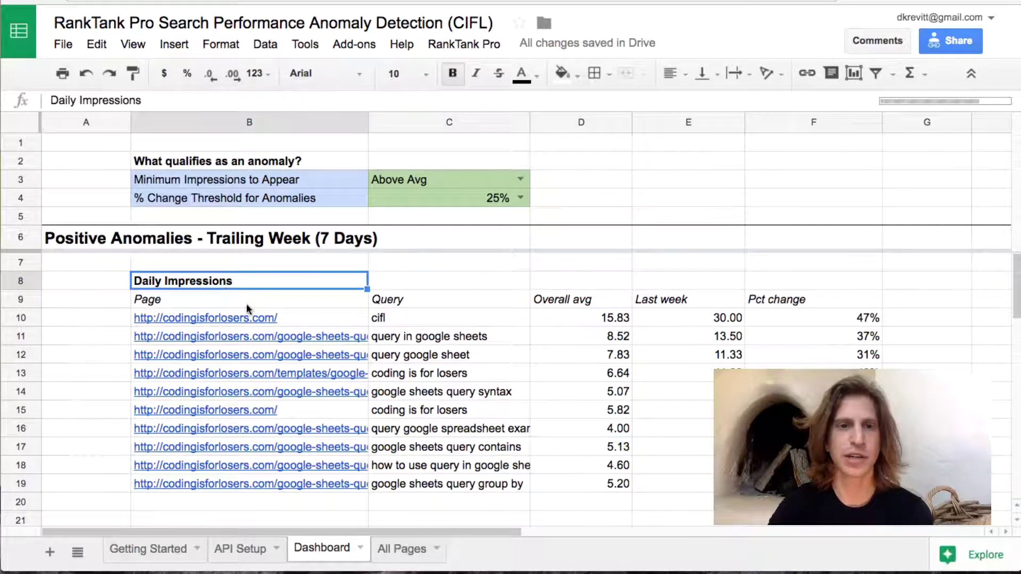
# - Review the CTR and Average position tables under Positive Anomalies, and return to the start of the section
pyautogui.scroll(-5, 247, 304)
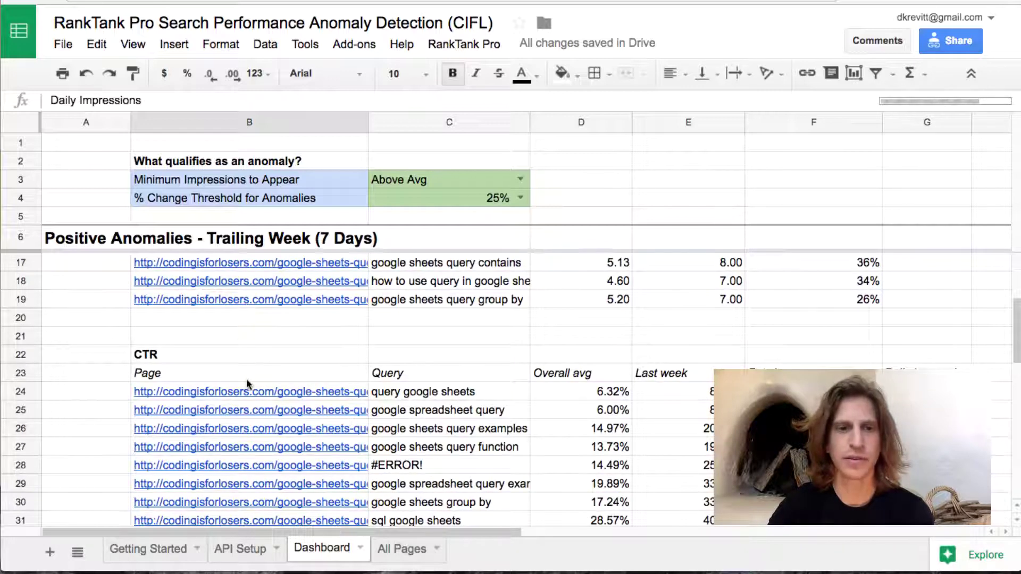
pyautogui.scroll(-1, 246, 379)
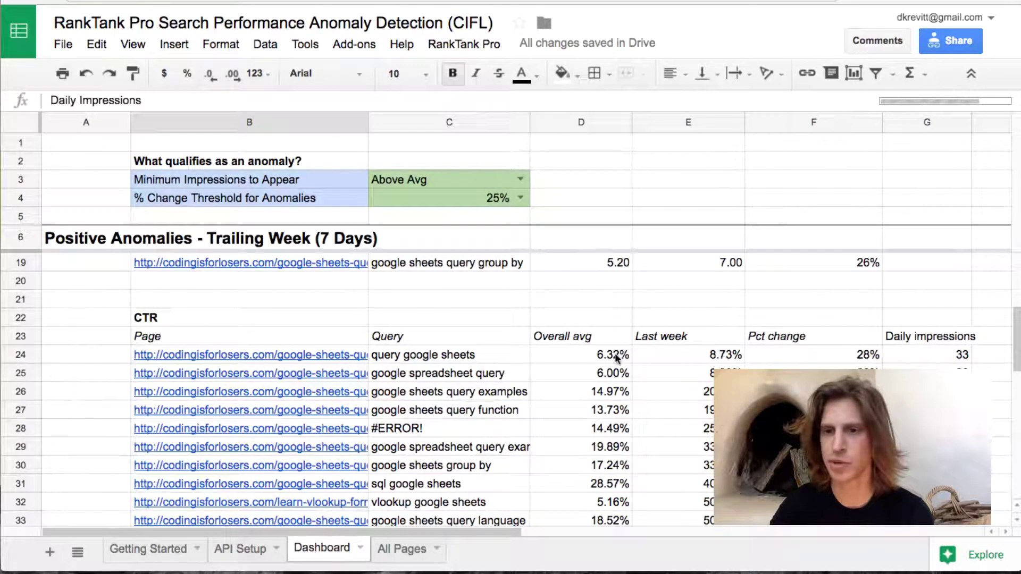
pyautogui.moveTo(356, 363)
pyautogui.scroll(-5, 357, 363)
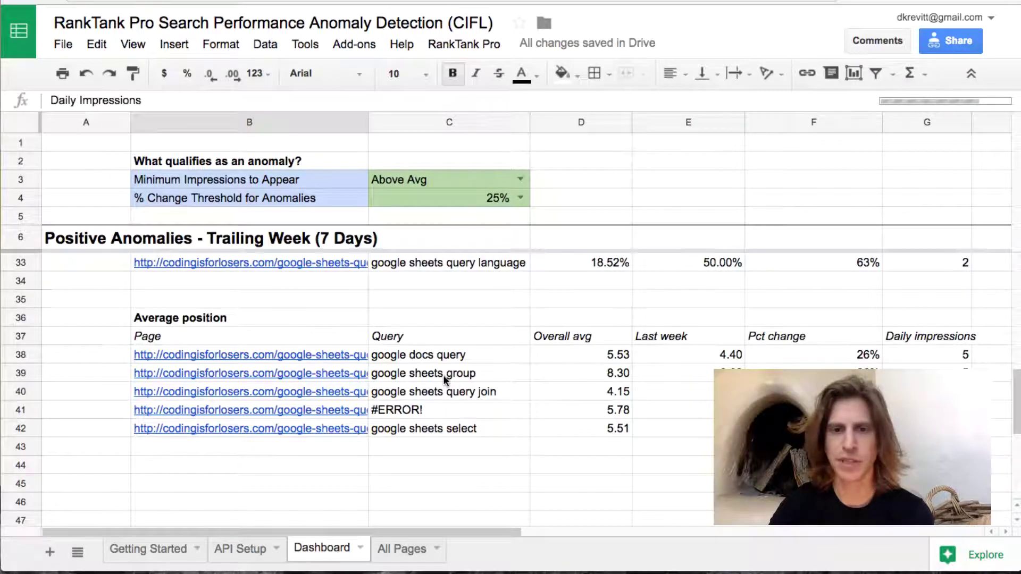
pyautogui.scroll(1, 442, 375)
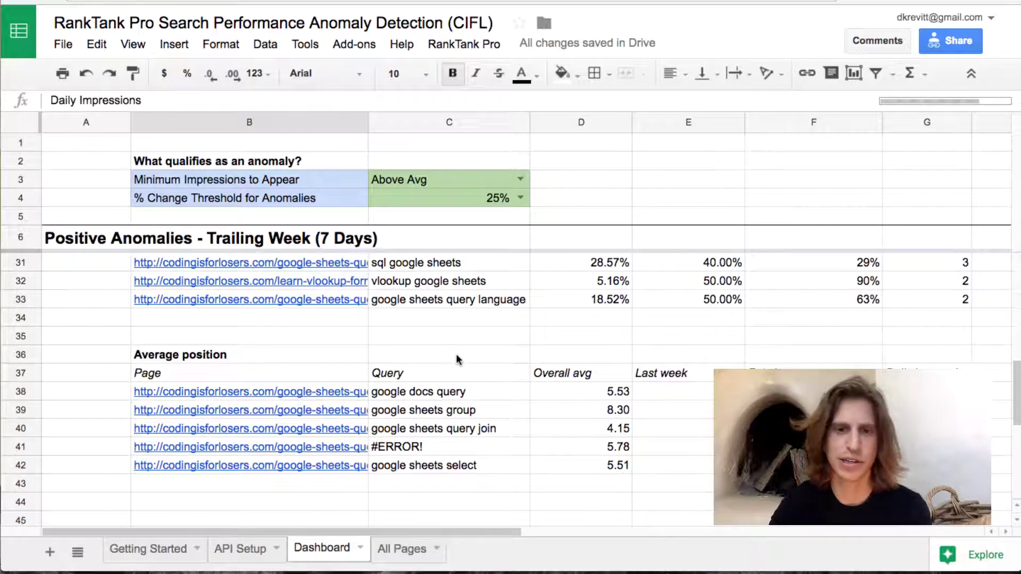
pyautogui.scroll(8, 456, 359)
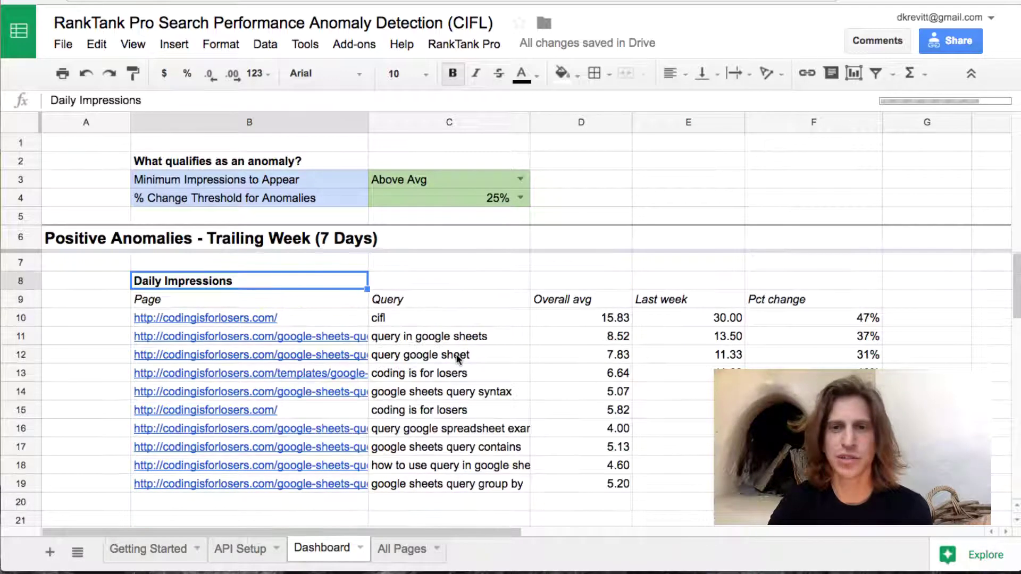
# - Review the Daily Impressions table under Negative Anomalies, checking the first row's query and page URL
pyautogui.hscroll(5, 749, 339)
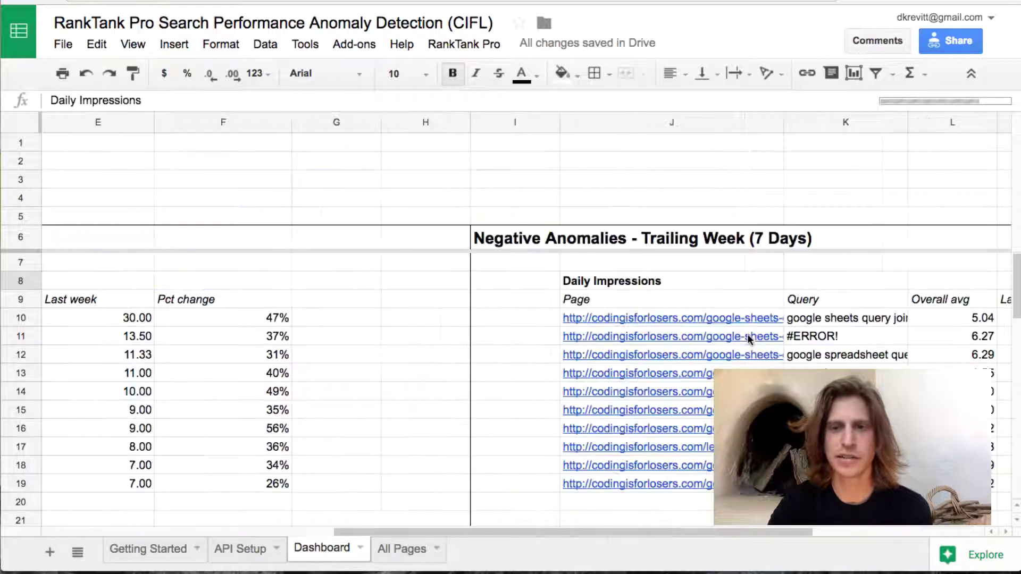
pyautogui.hscroll(-1, 749, 339)
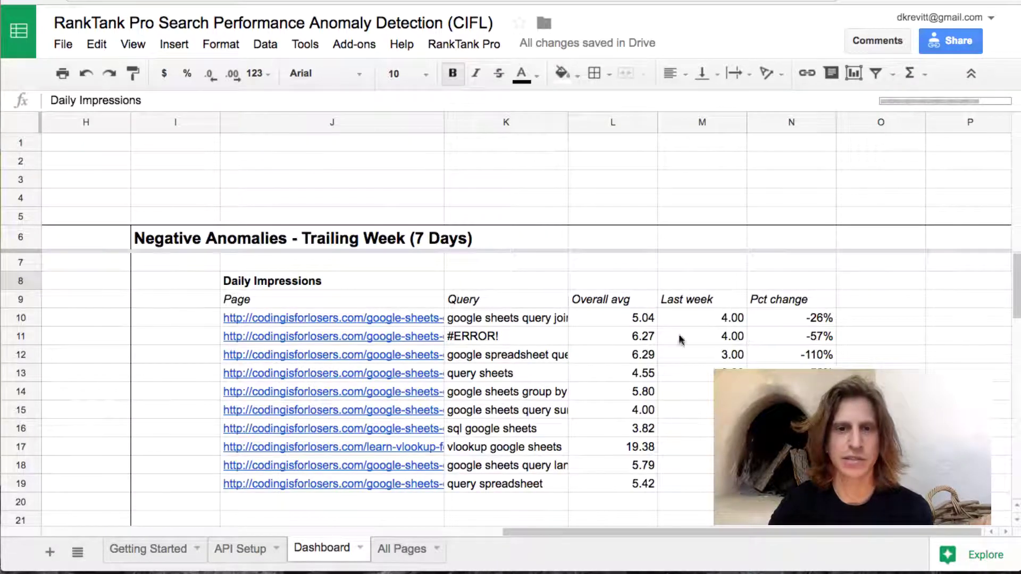
pyautogui.click(491, 320)
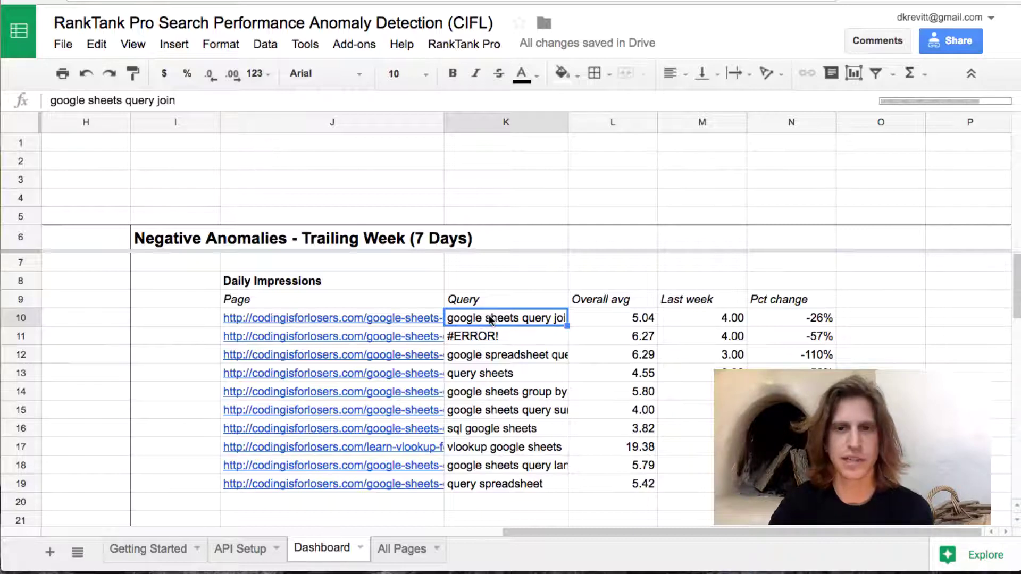
pyautogui.press('Left')
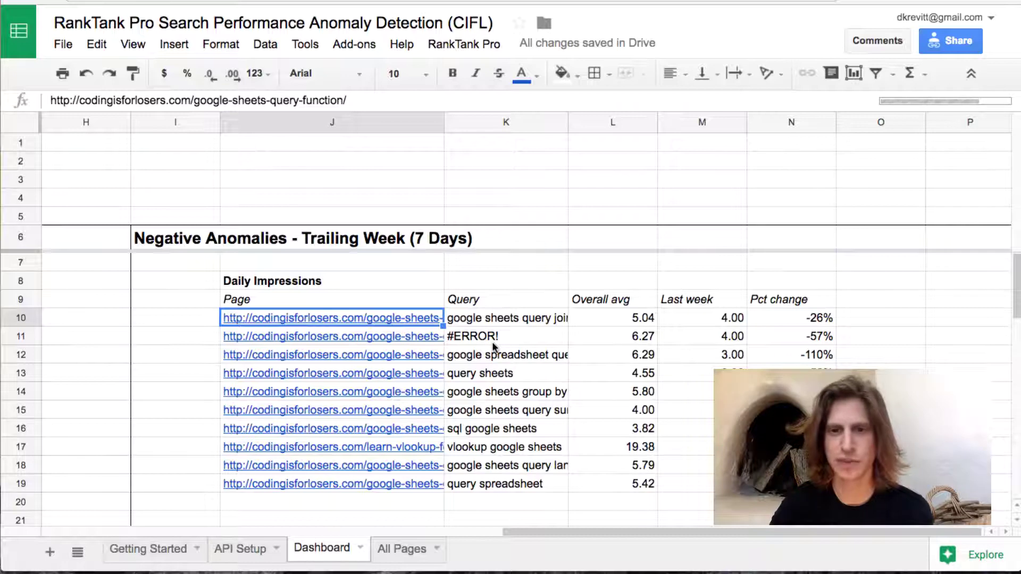
# - Review the CTR table with its "cifl" query and the Average position table under Negative Anomalies, and return to the start of the section
pyautogui.scroll(-5, 493, 343)
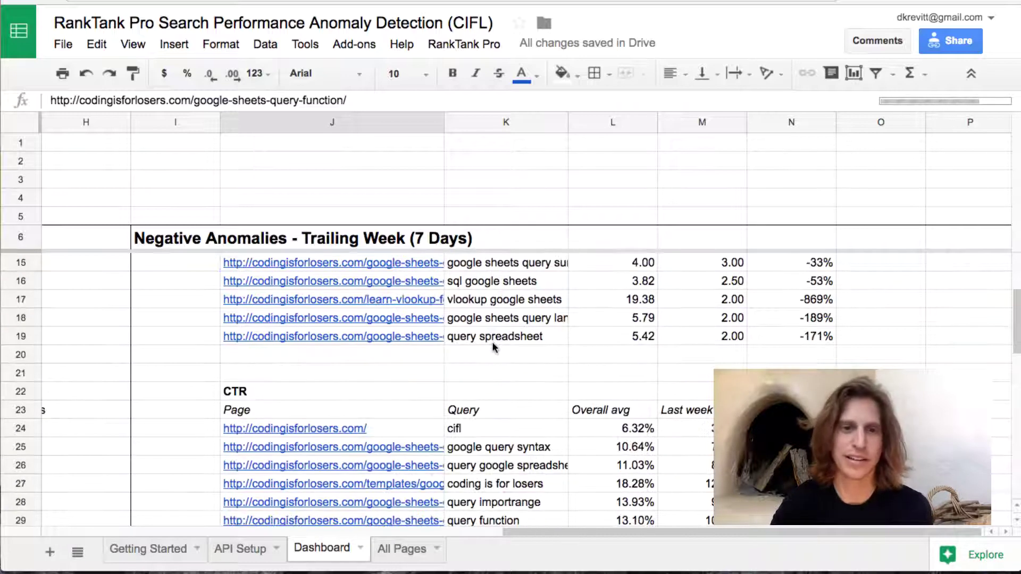
pyautogui.scroll(-1, 492, 347)
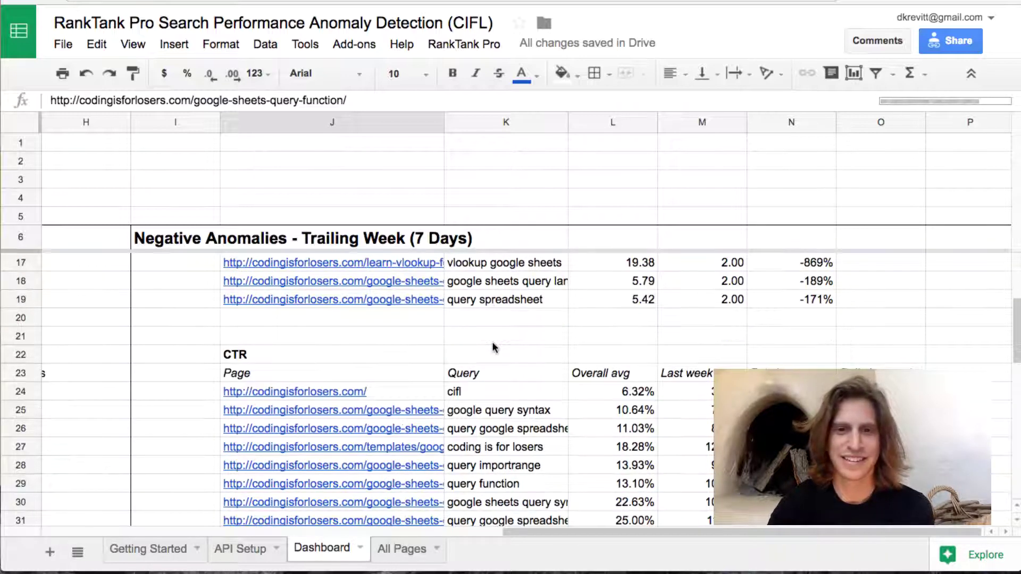
pyautogui.click(483, 396)
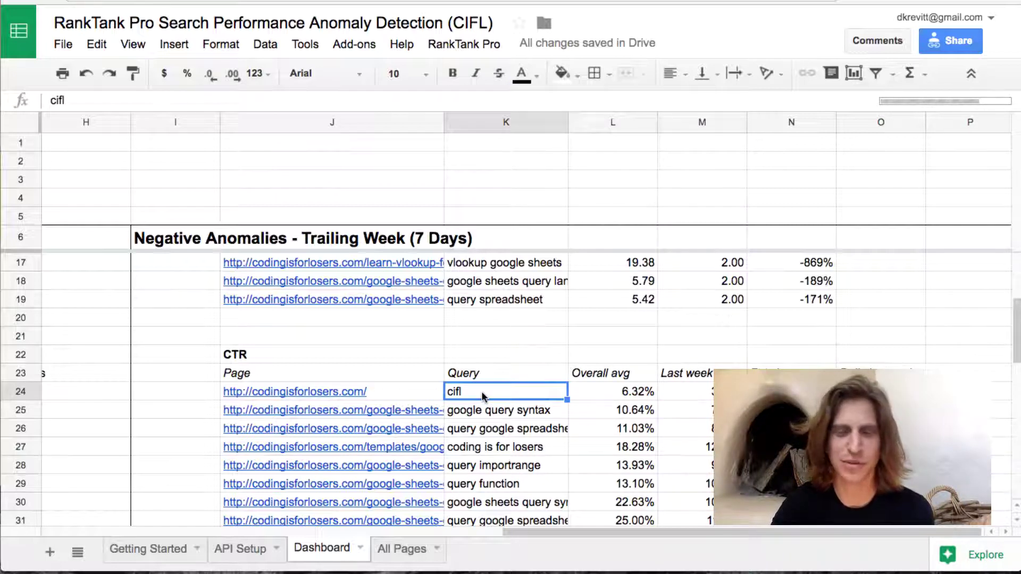
pyautogui.scroll(-4, 481, 391)
pyautogui.hscroll(-2, 481, 391)
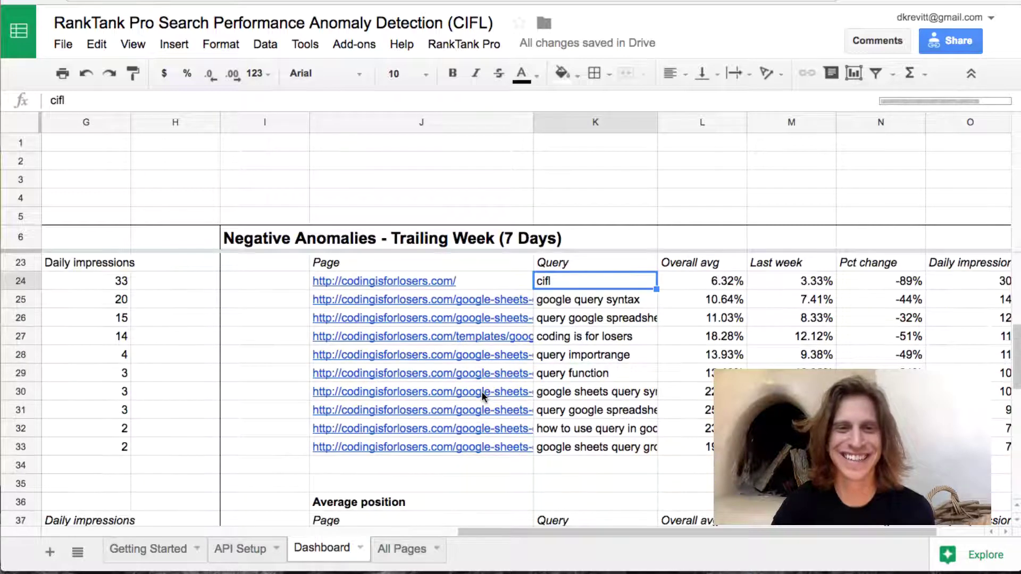
pyautogui.scroll(-2, 481, 394)
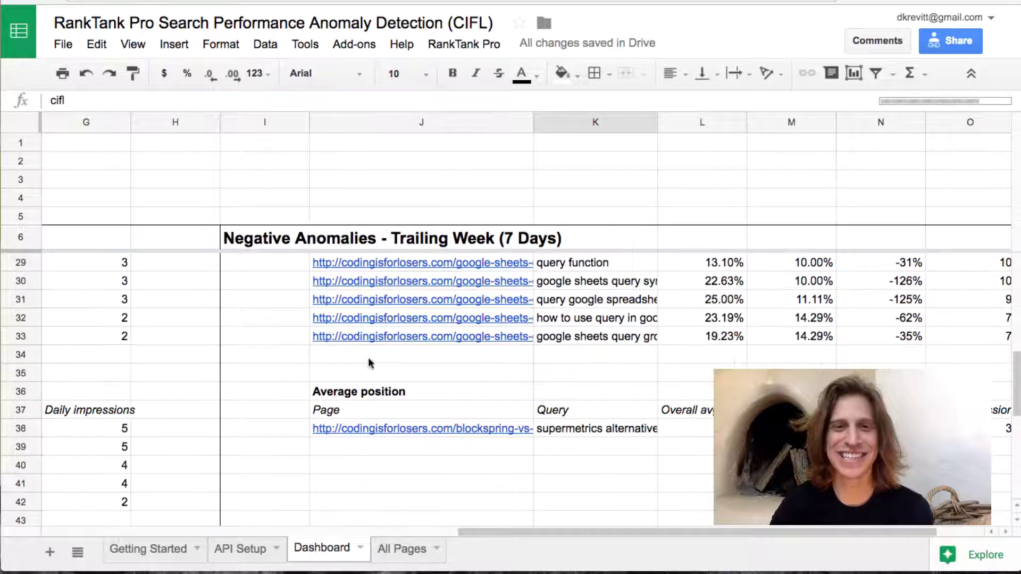
pyautogui.scroll(10, 378, 371)
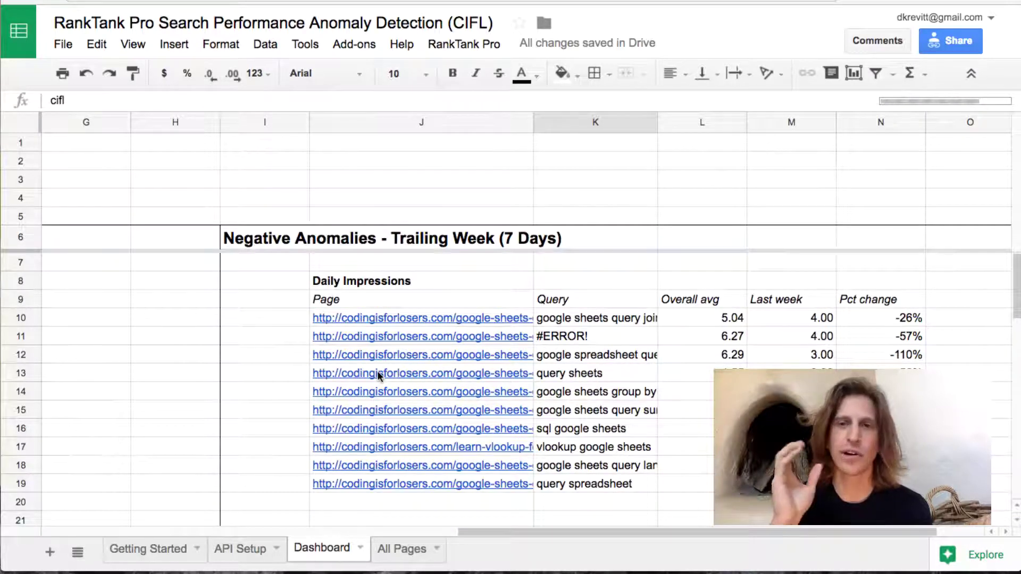
# - Inspect the available options for % Change Threshold for Anomalies in C4 without choosing another one
pyautogui.hscroll(-5, 377, 371)
pyautogui.hscroll(-2, 379, 375)
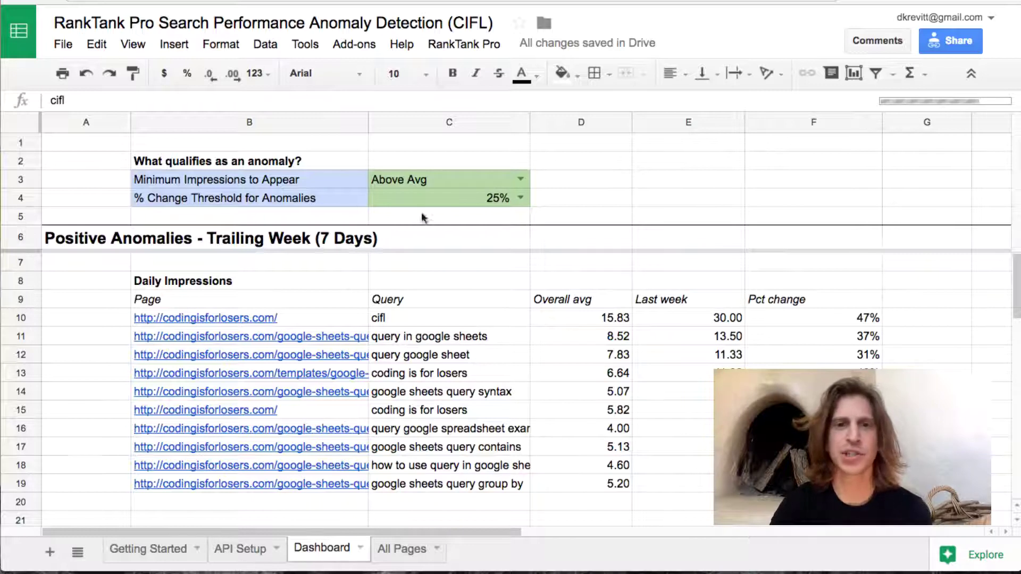
pyautogui.click(521, 198)
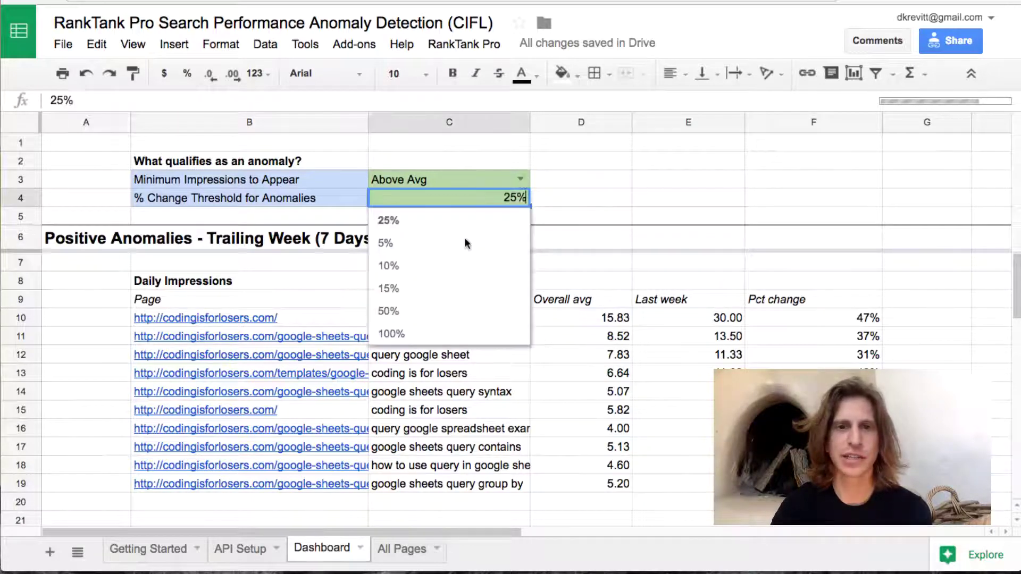
pyautogui.click(548, 197)
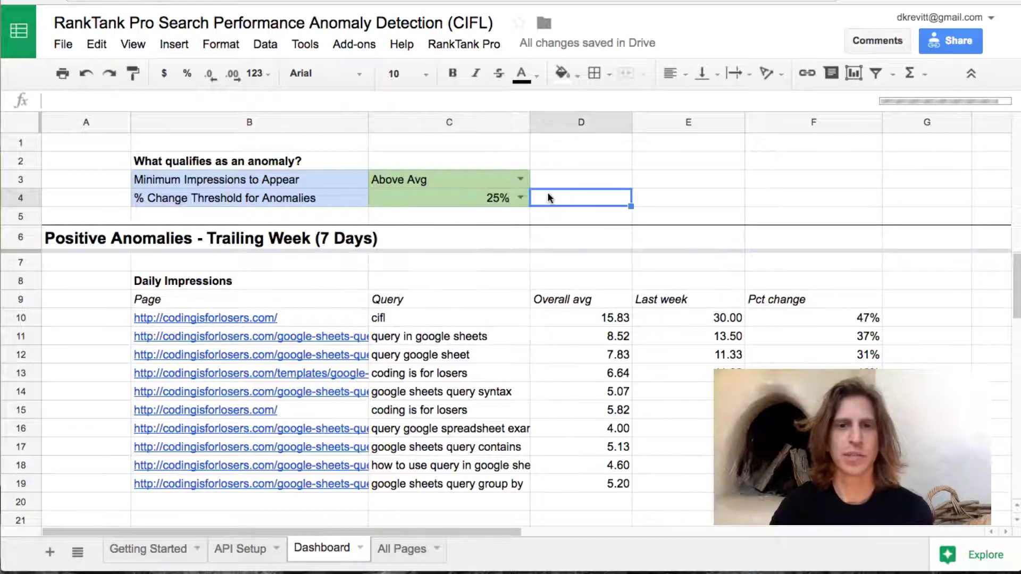
pyautogui.click(520, 198)
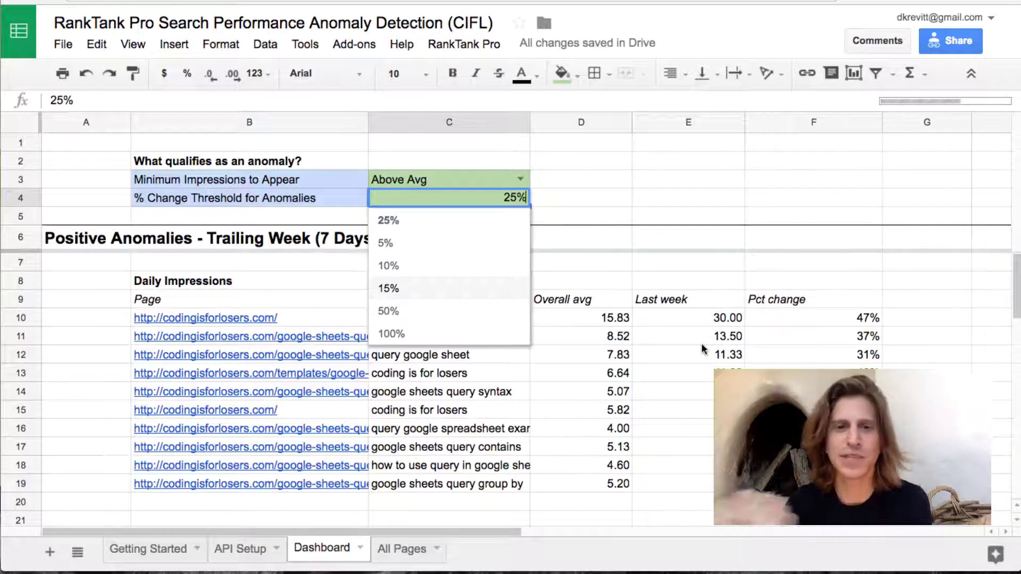
pyautogui.press('Escape')
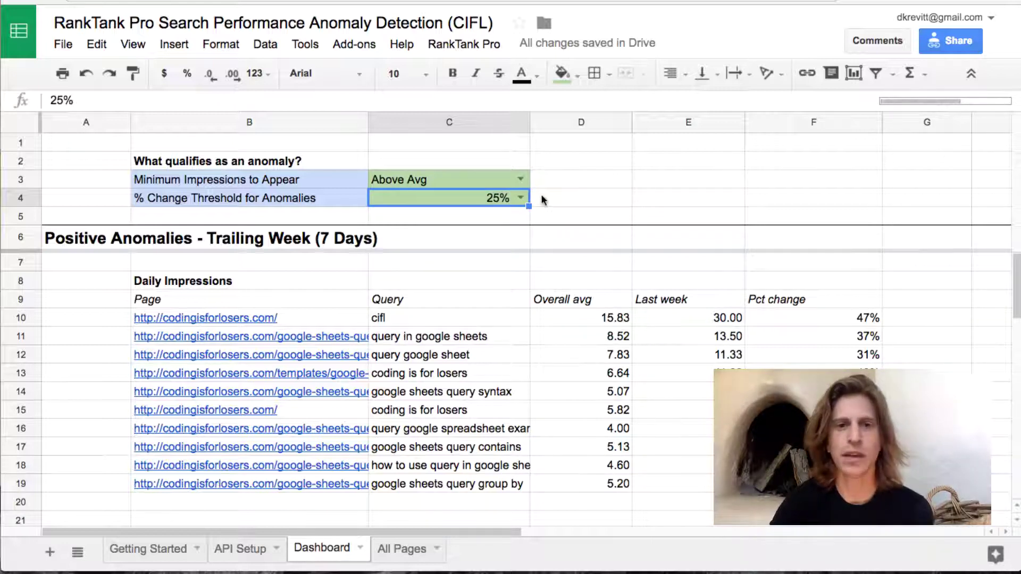
# - Inspect the Minimum Impressions to Appear options in C3 and close the choices without selecting another one
pyautogui.click(521, 180)
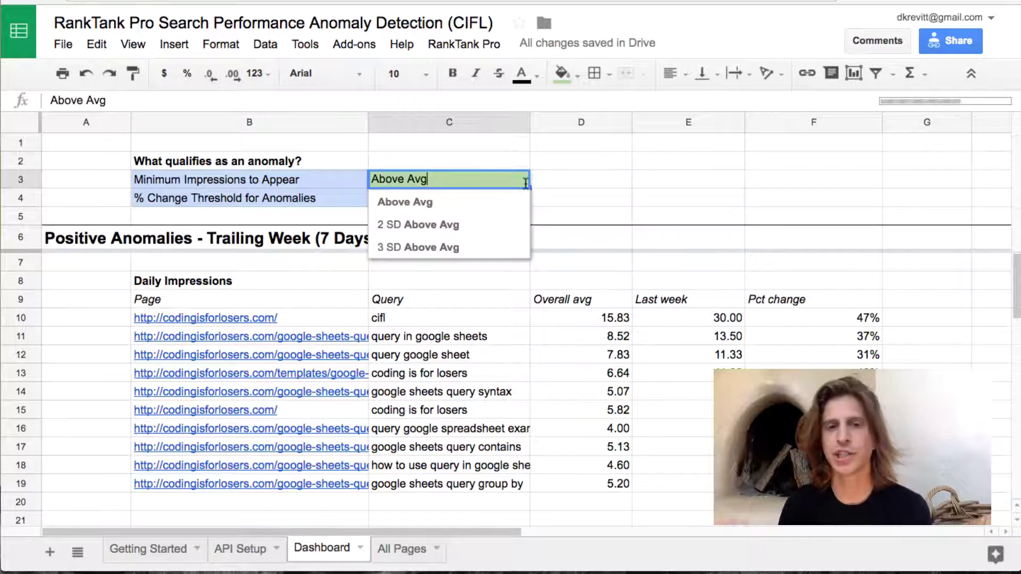
pyautogui.press('Escape')
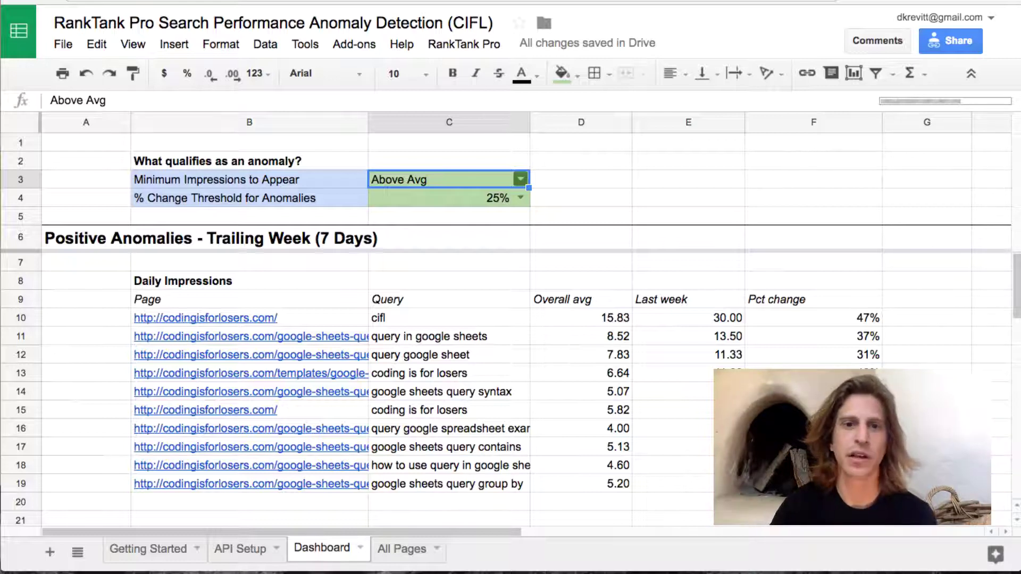
pyautogui.click(518, 180)
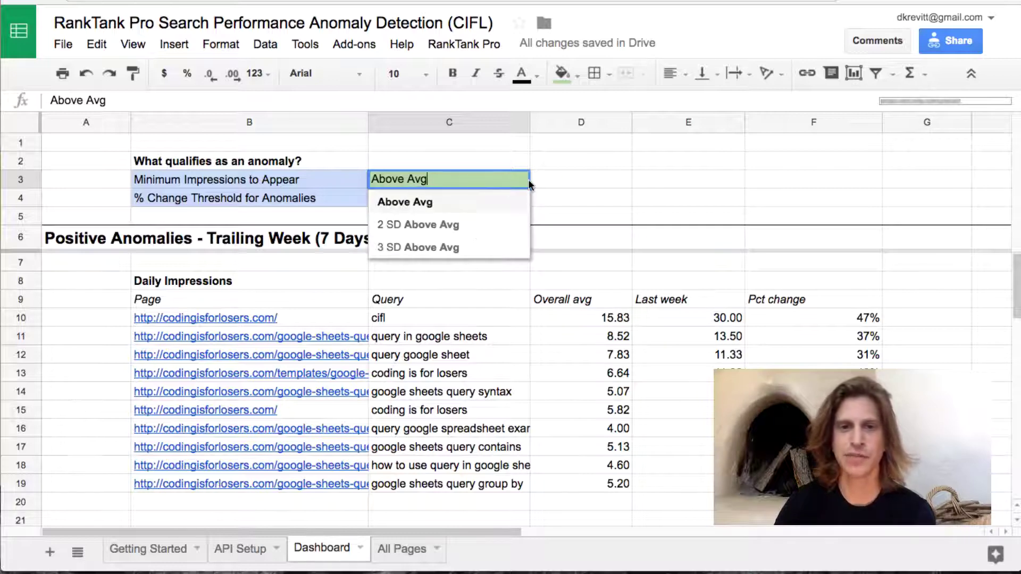
pyautogui.click(554, 167)
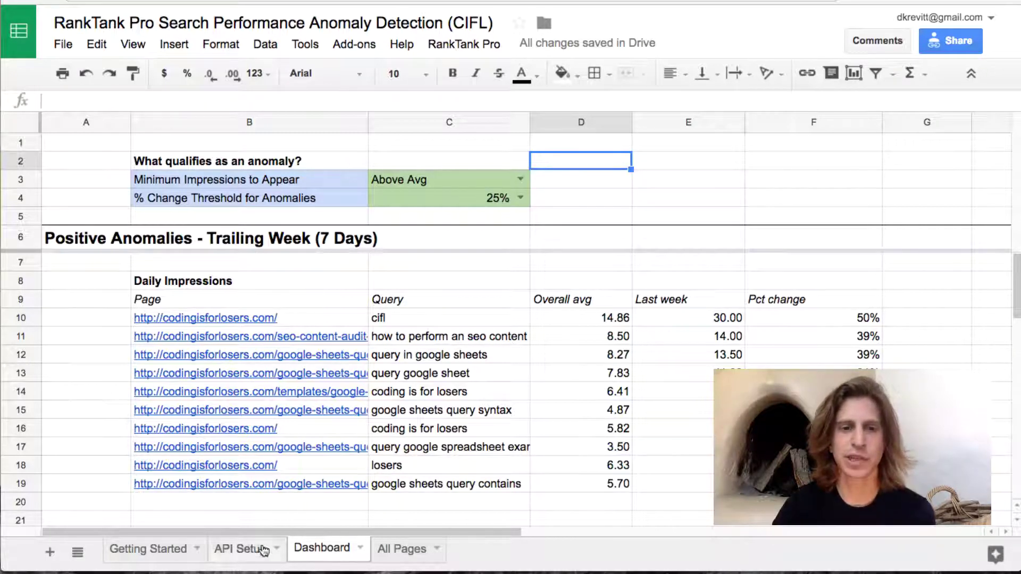
# - Read steps 4 and 5 on the Getting Started sheet, covering the anomaly summary and the Dashboard settings
pyautogui.click(162, 557)
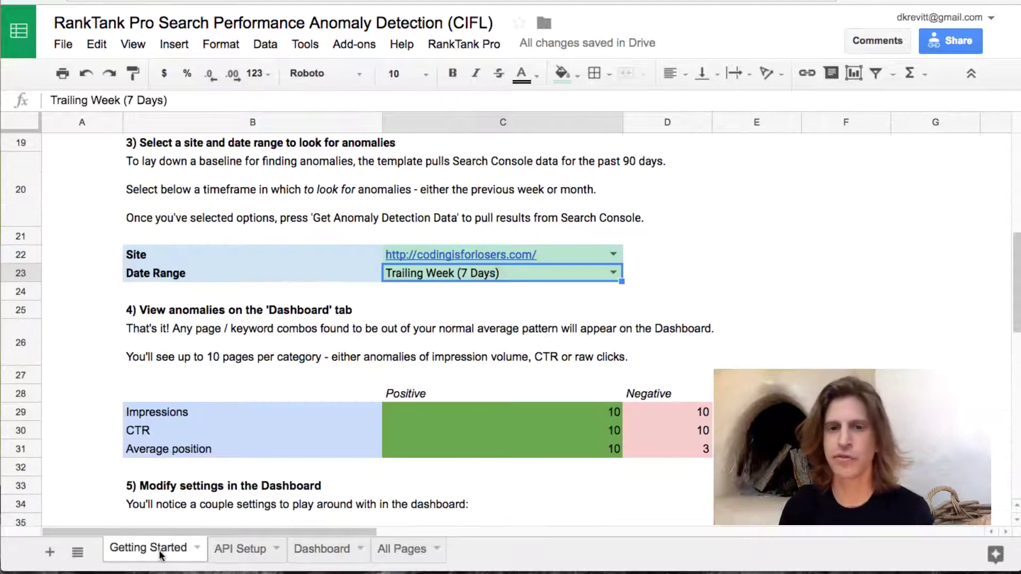
pyautogui.scroll(-2, 340, 357)
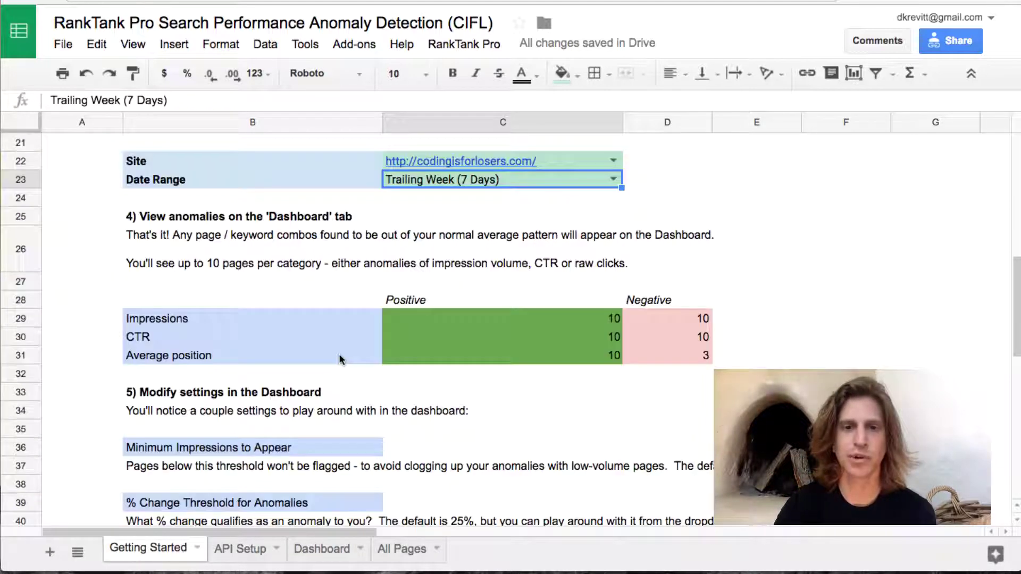
pyautogui.scroll(-2, 340, 465)
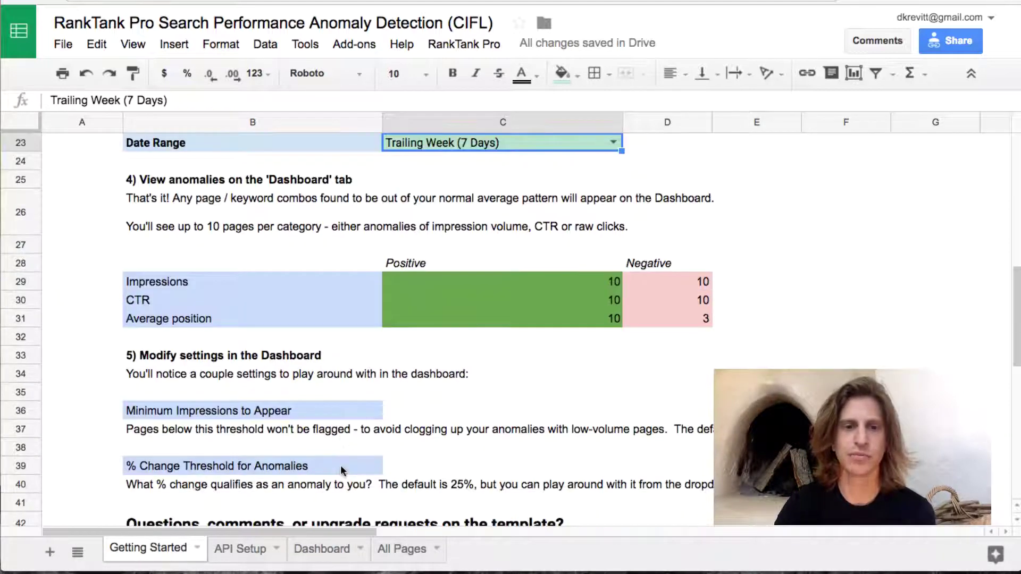